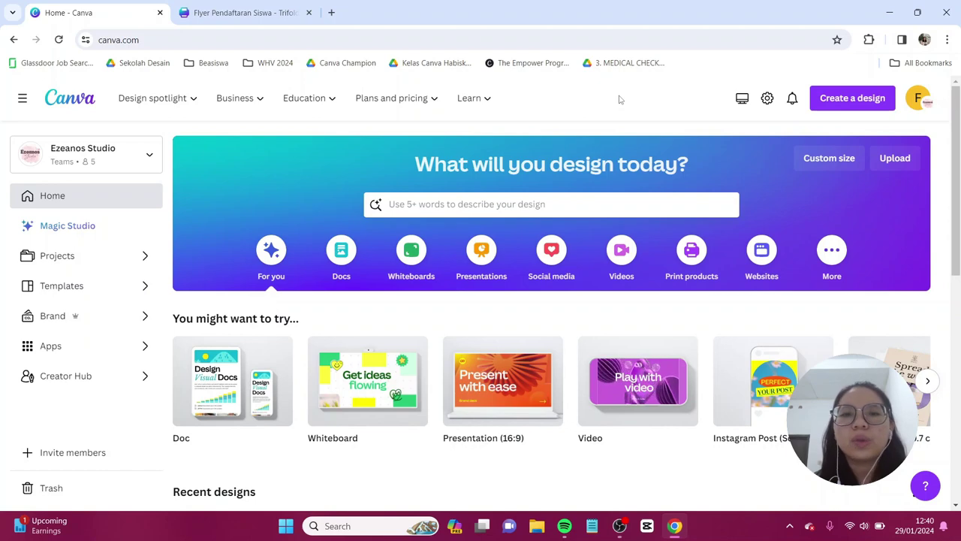
# - Search 'trifold' and create a blank Trifold Brochure from the trifold brochure results
pyautogui.click(663, 205)
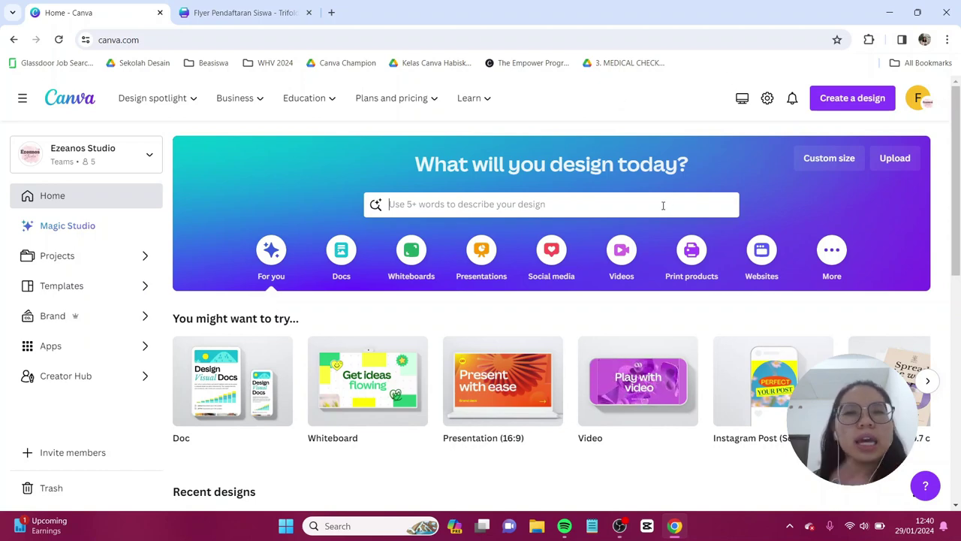
pyautogui.write('t')
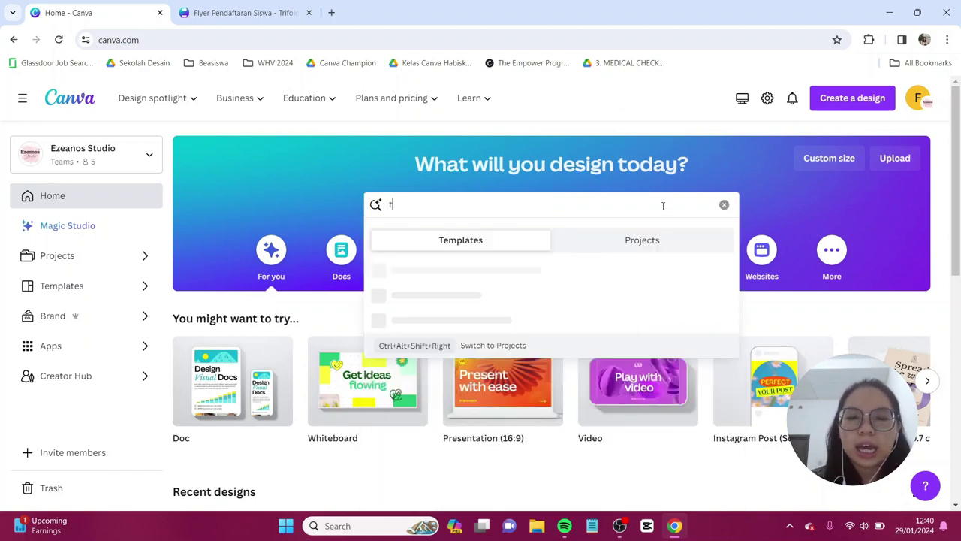
pyautogui.write('rifold')
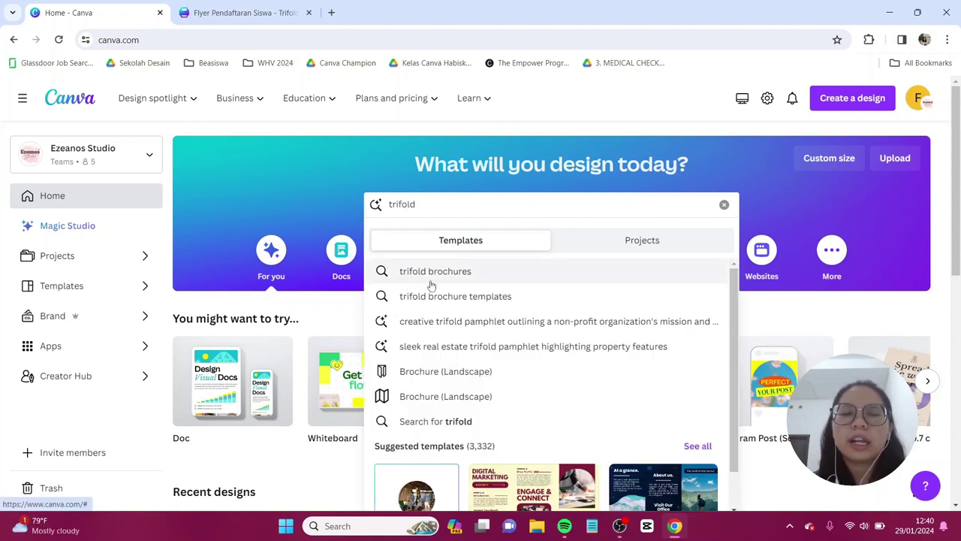
pyautogui.click(478, 277)
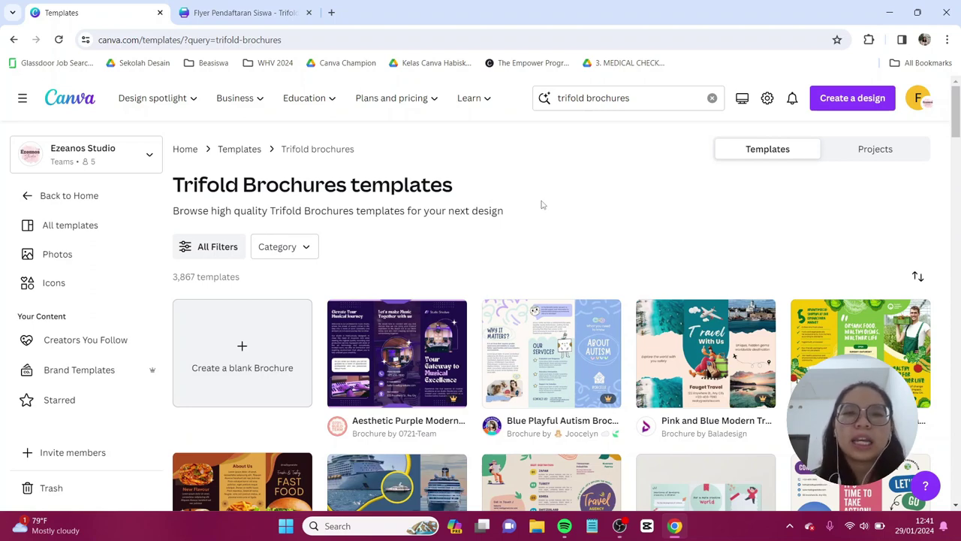
pyautogui.scroll(-1, 541, 204)
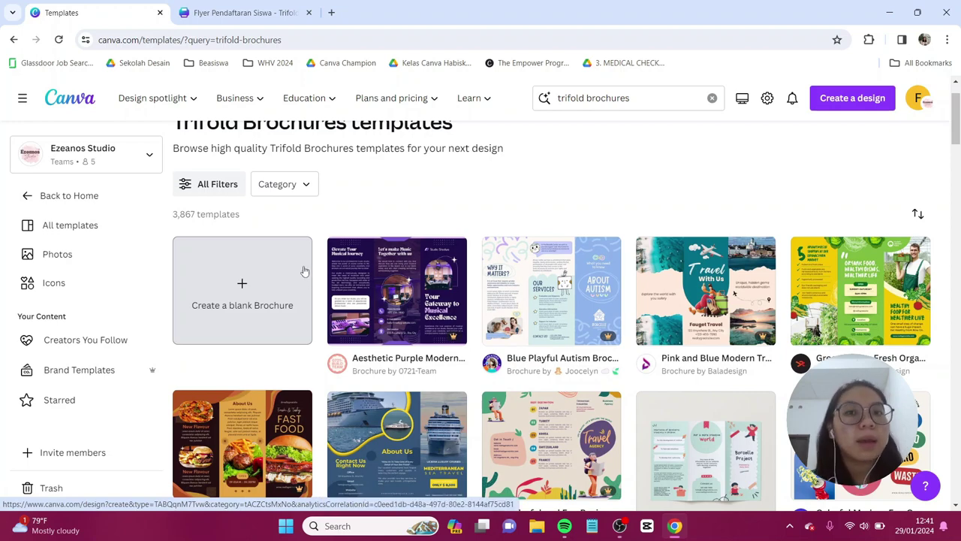
pyautogui.click(302, 271)
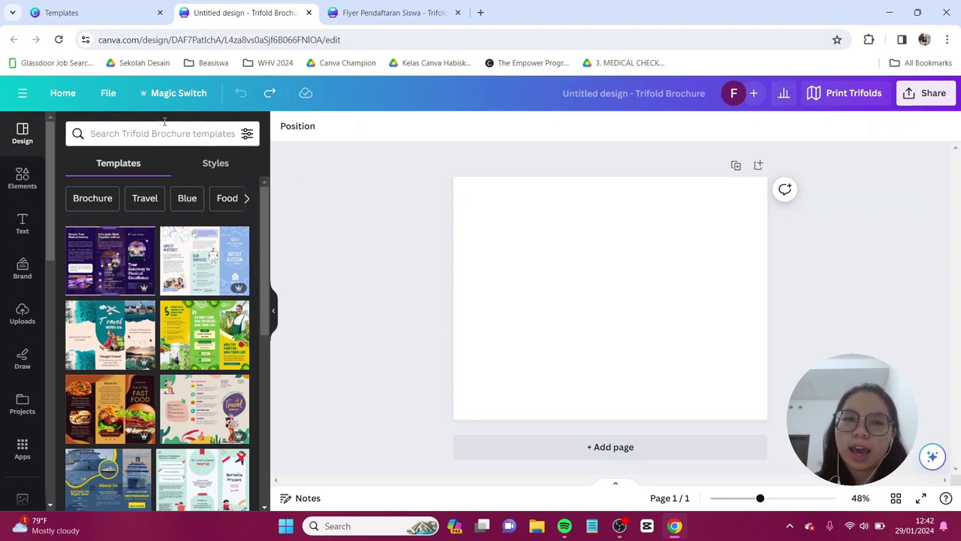
# - Show rulers and guides, then place vertical guides at about 3.649 and 7.38 inches
pyautogui.click(109, 94)
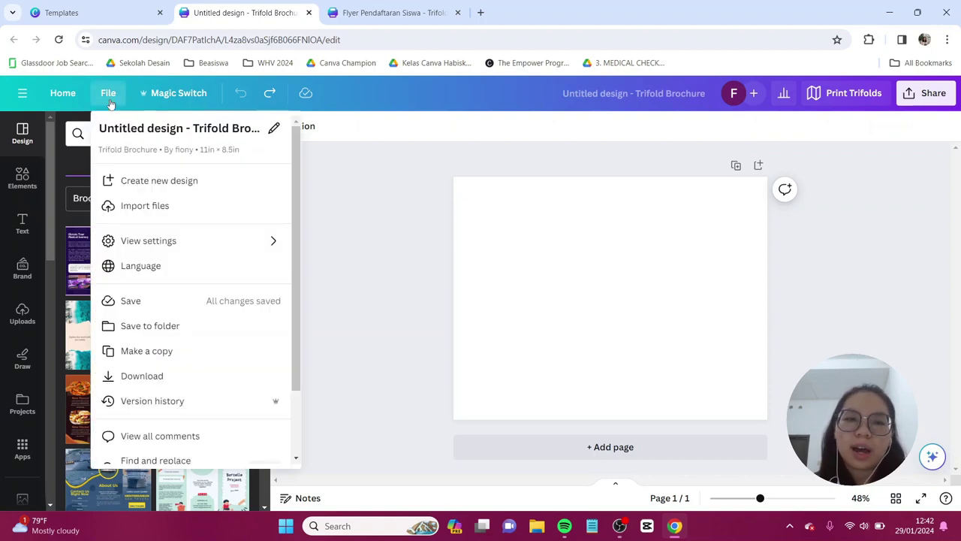
pyautogui.moveTo(165, 248)
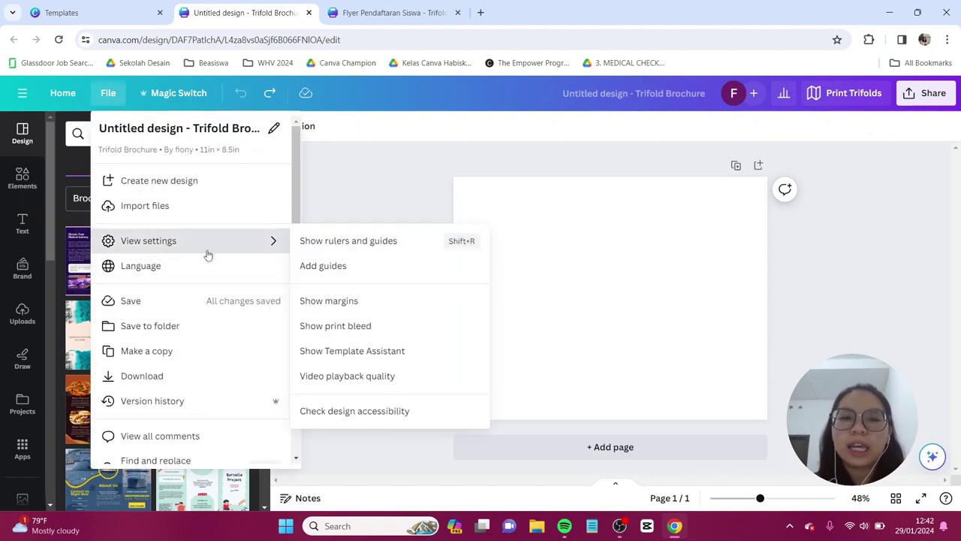
pyautogui.click(367, 249)
pyautogui.moveTo(284, 202); pyautogui.dragTo(544, 192)
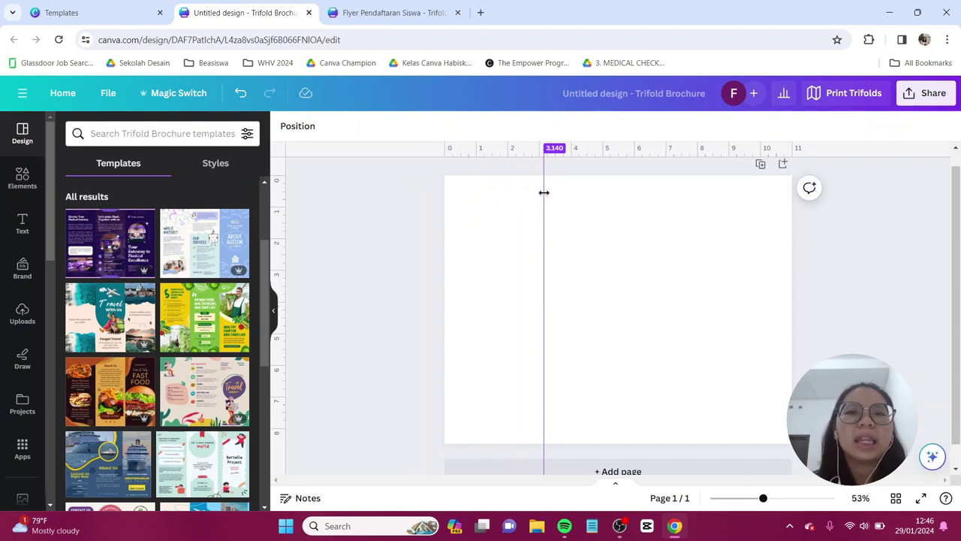
pyautogui.moveTo(544, 193); pyautogui.dragTo(558, 202)
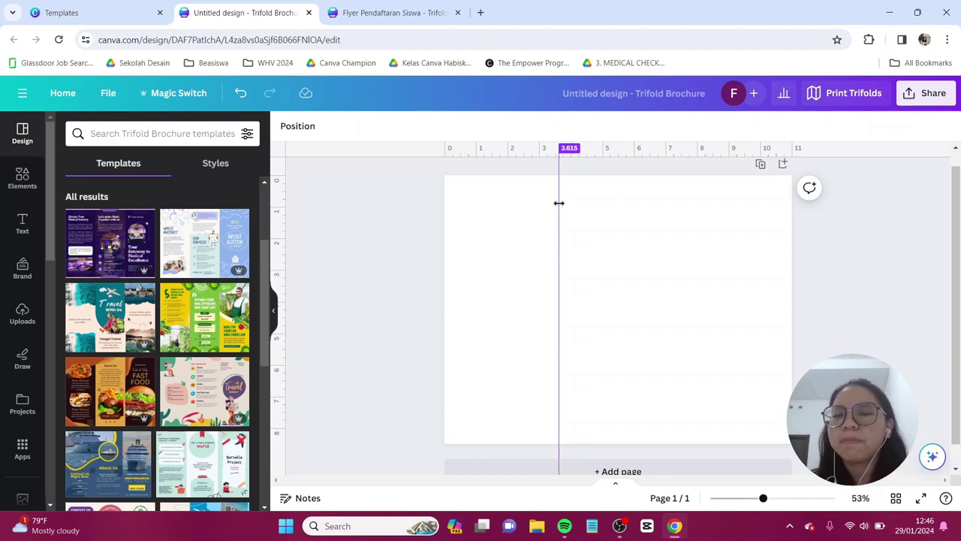
pyautogui.moveTo(558, 203); pyautogui.dragTo(559, 202)
pyautogui.scroll(5, 601, 239)
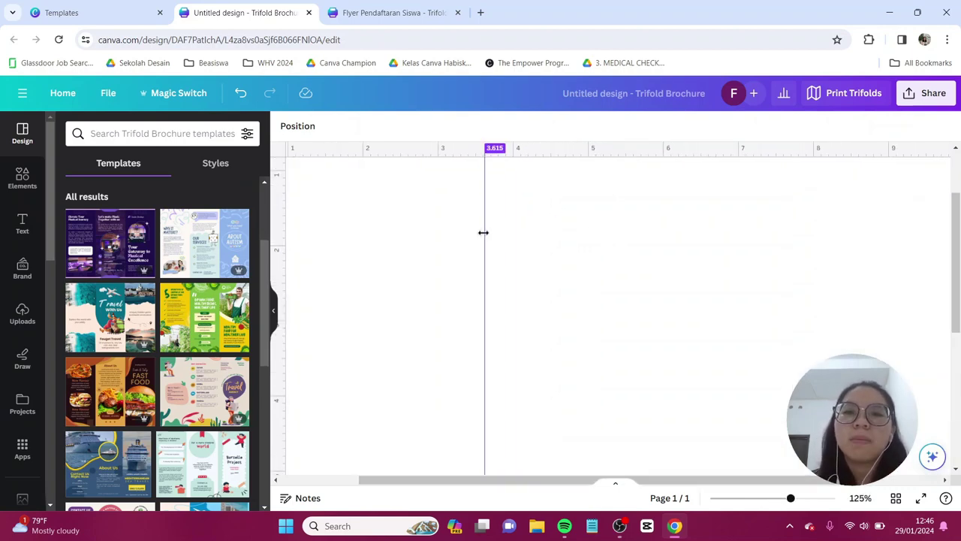
pyautogui.moveTo(483, 233); pyautogui.dragTo(485, 233)
pyautogui.scroll(-5, 485, 233)
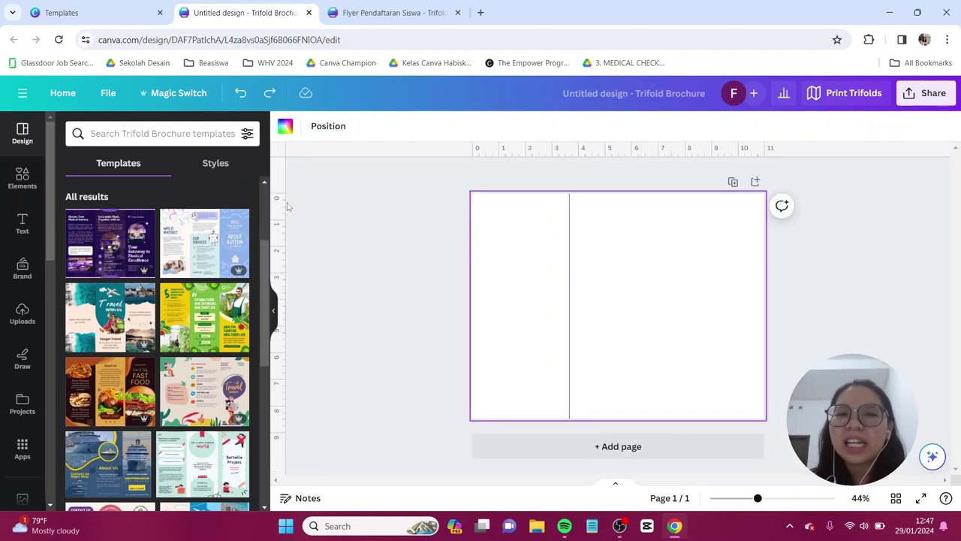
pyautogui.moveTo(284, 204); pyautogui.dragTo(667, 184)
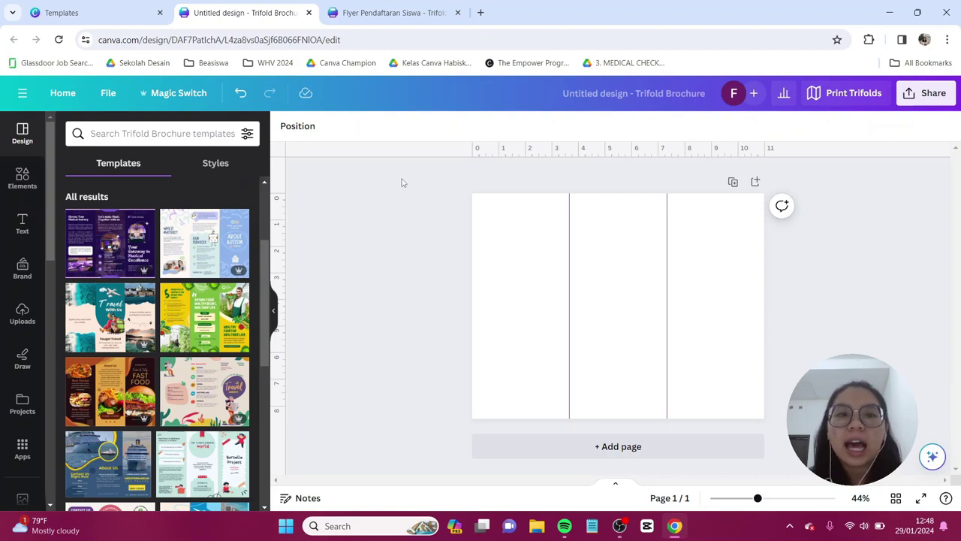
# - Lock the guides and confirm they no longer move
pyautogui.click(108, 94)
pyautogui.moveTo(201, 249)
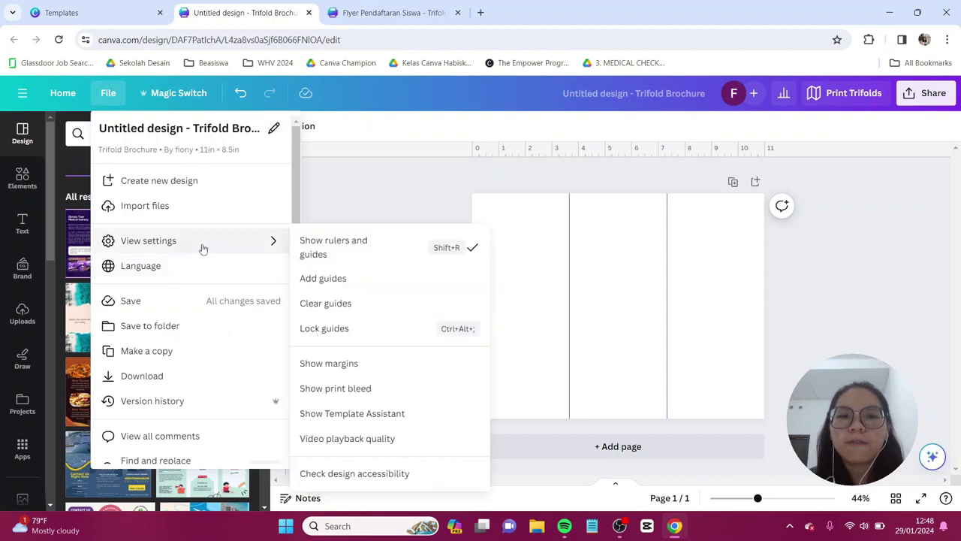
pyautogui.click(368, 332)
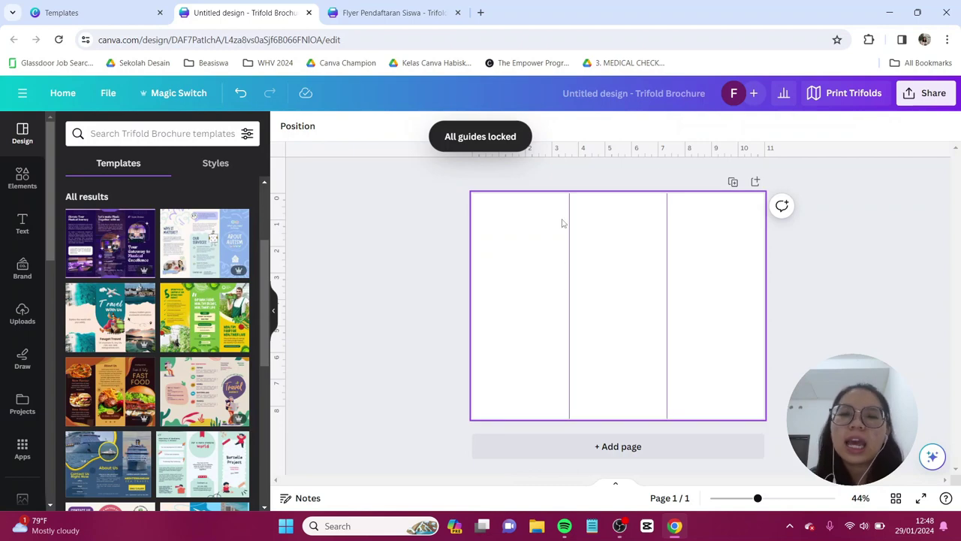
pyautogui.moveTo(555, 175); pyautogui.dragTo(725, 444)
pyautogui.click(22, 178)
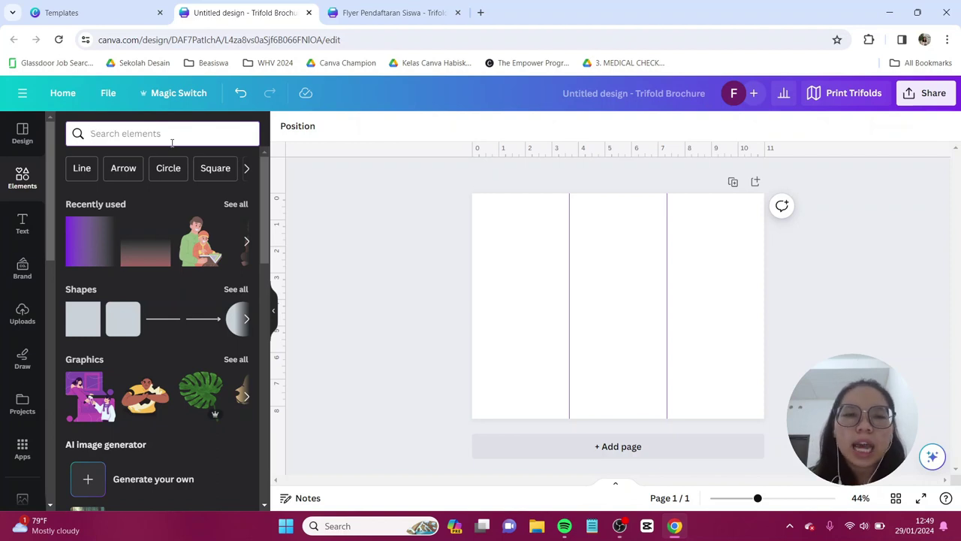
# - Search graphics for 'frame comic design background' and set the yellow-red comic graphic as page background
pyautogui.write('frame')
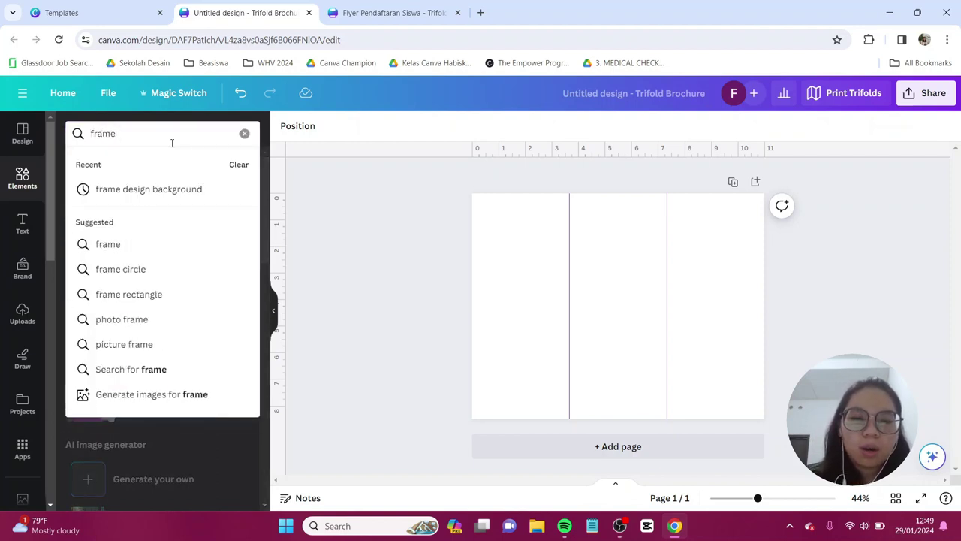
pyautogui.write(' comic design')
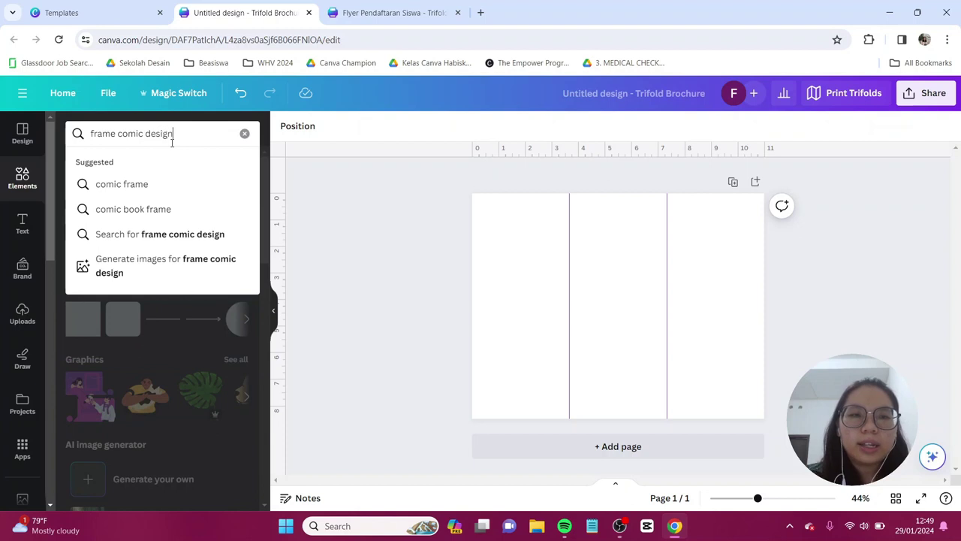
pyautogui.write(' backgroun')
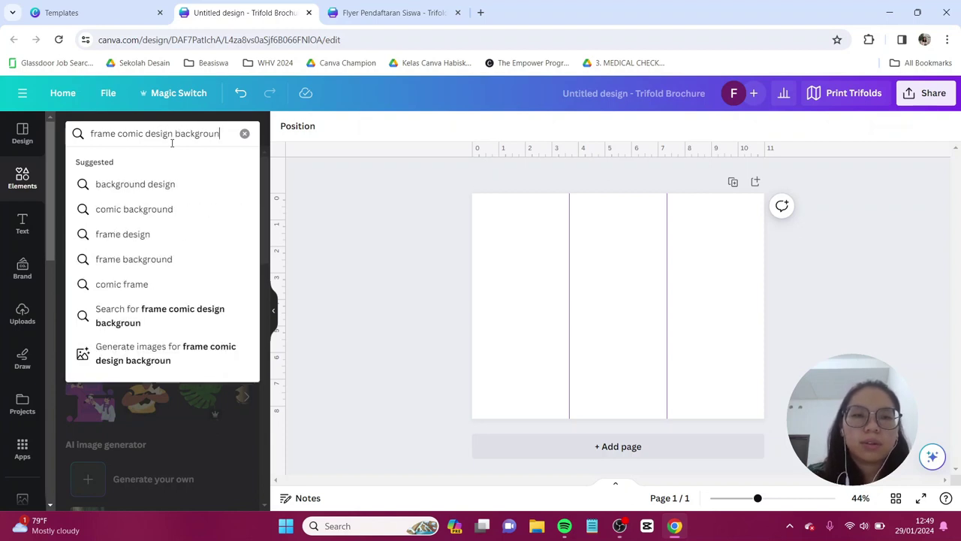
pyautogui.press('Return')
pyautogui.click(116, 165)
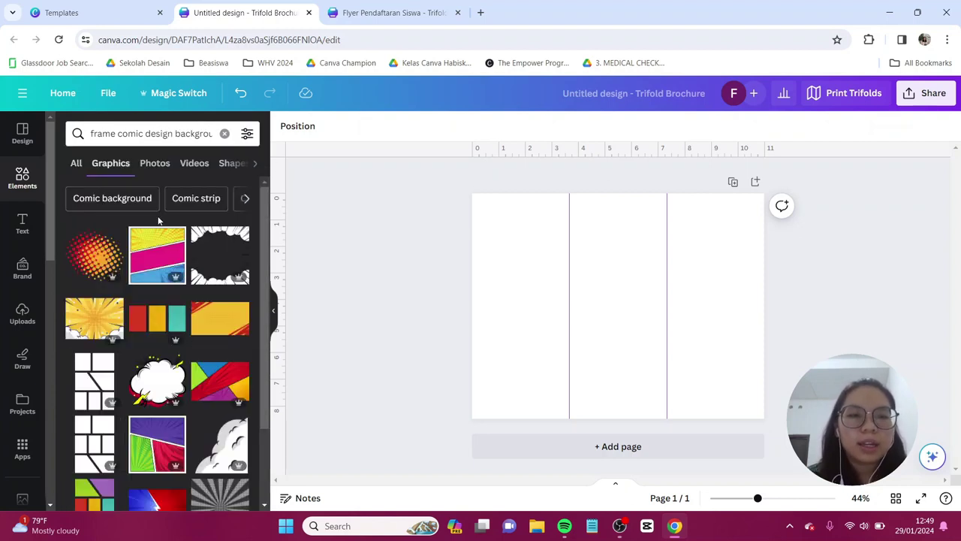
pyautogui.scroll(-3, 178, 259)
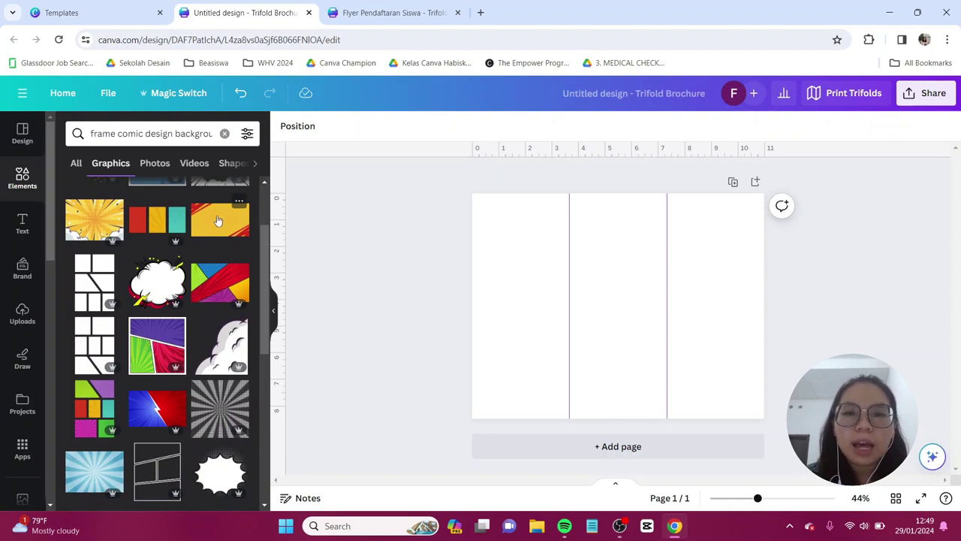
pyautogui.click(219, 218)
pyautogui.rightClick(535, 283)
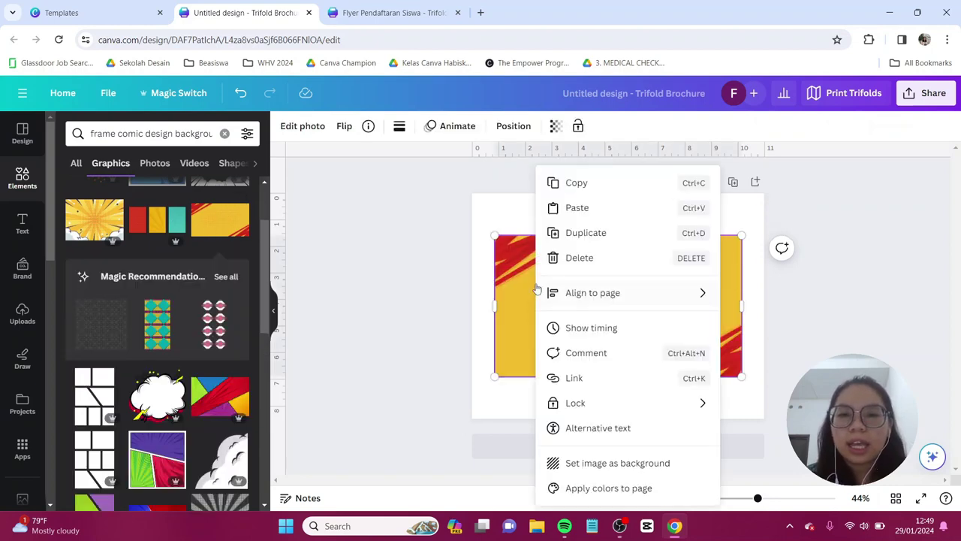
pyautogui.click(634, 466)
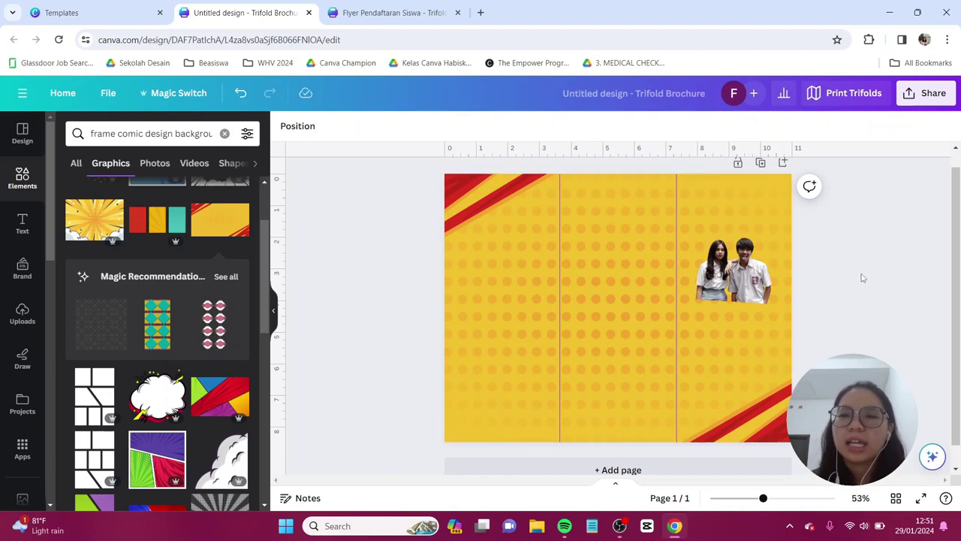
pyautogui.scroll(3, 861, 278)
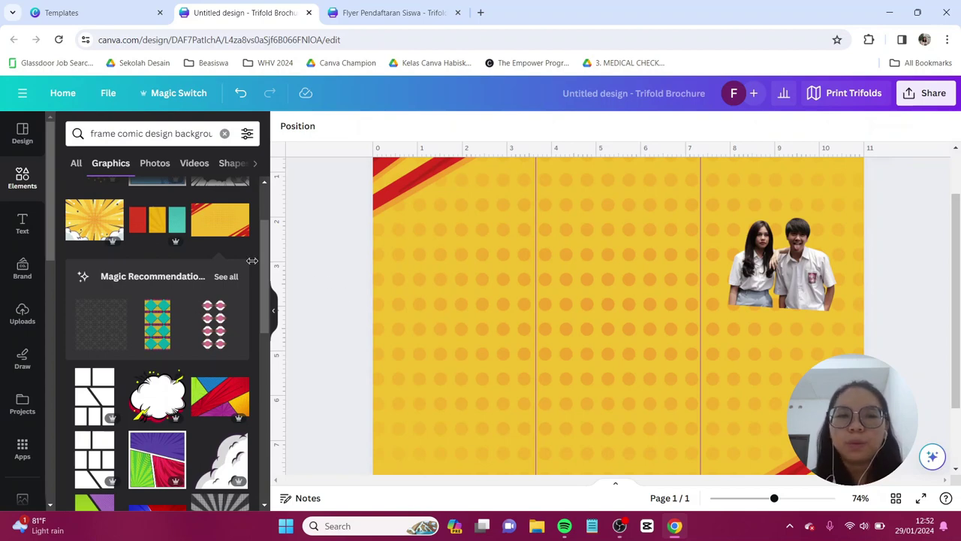
# - Add a square shape coloured #38327D
pyautogui.click(22, 176)
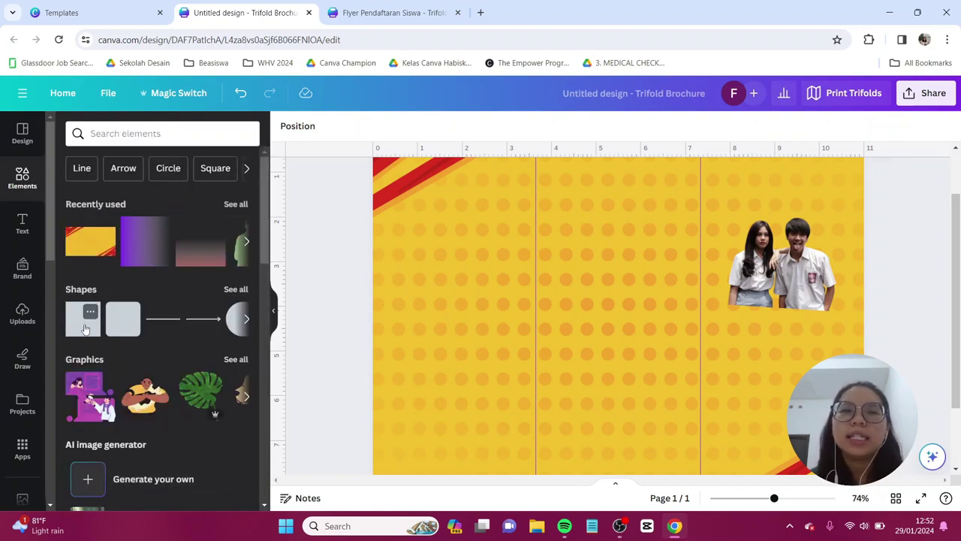
pyautogui.click(82, 331)
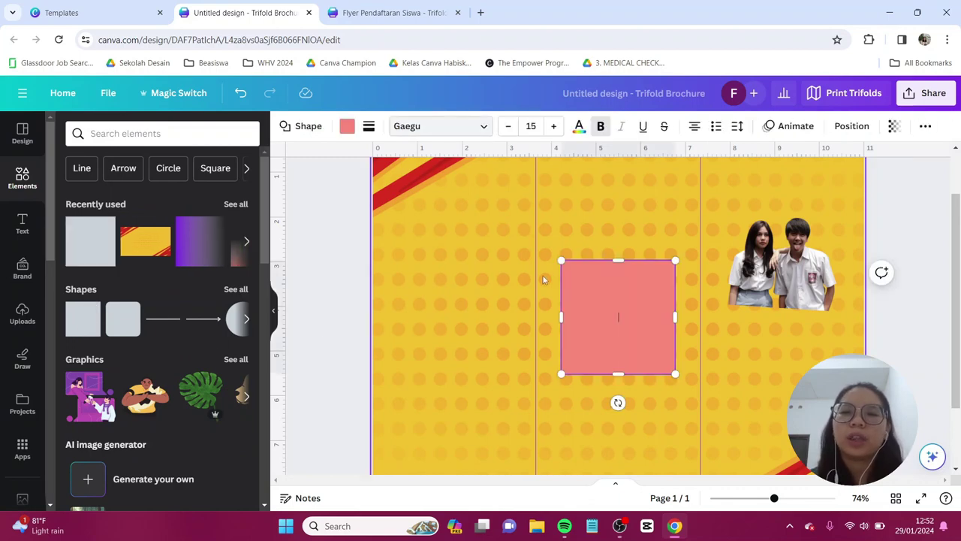
pyautogui.click(347, 130)
pyautogui.click(68, 202)
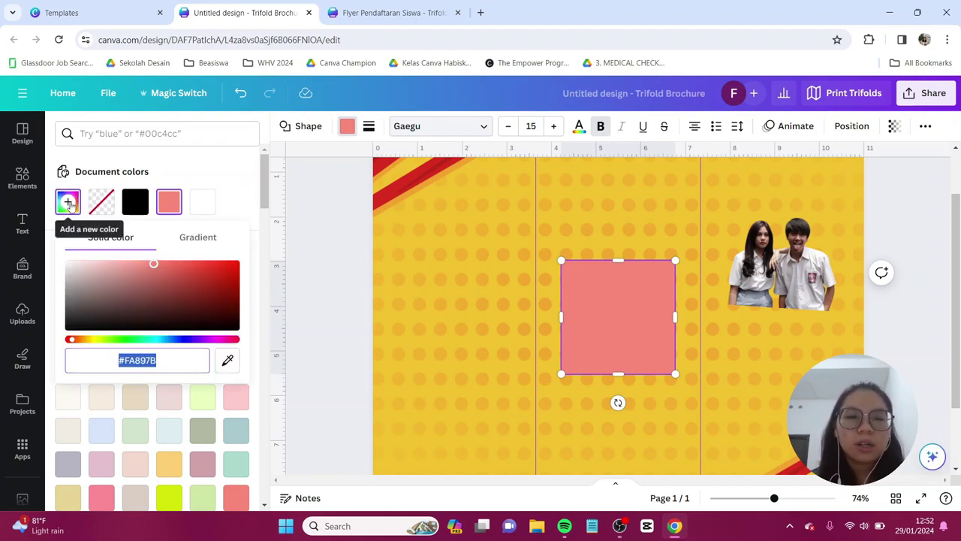
pyautogui.write('#3')
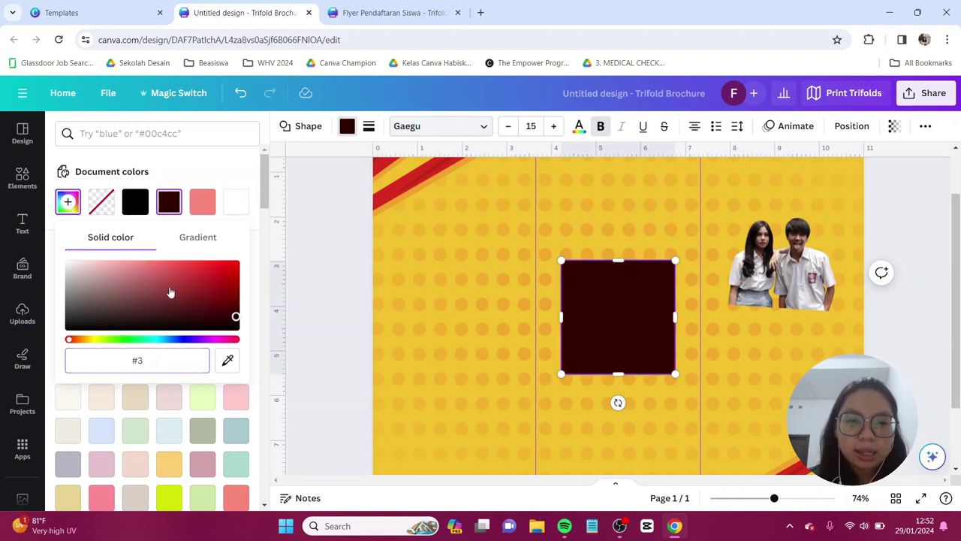
pyautogui.write('832')
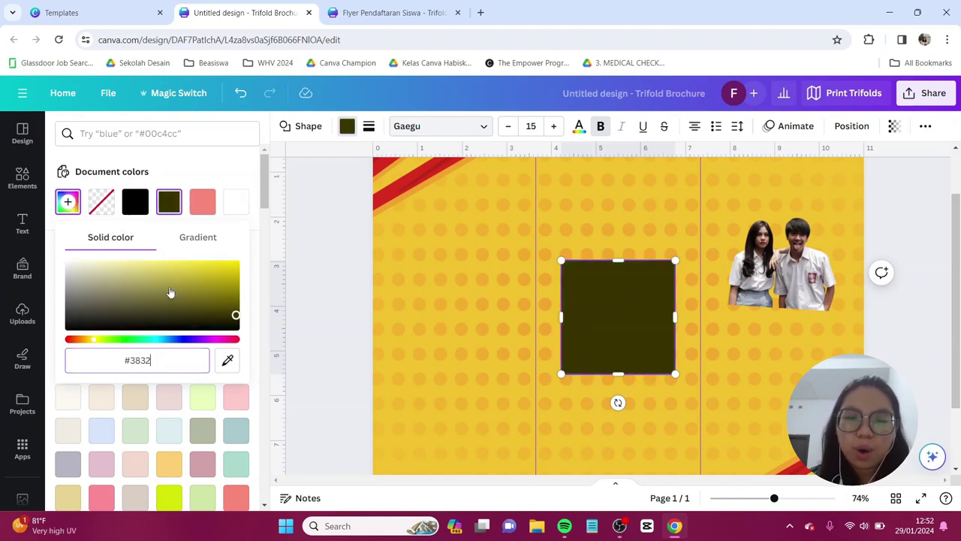
pyautogui.write('7D')
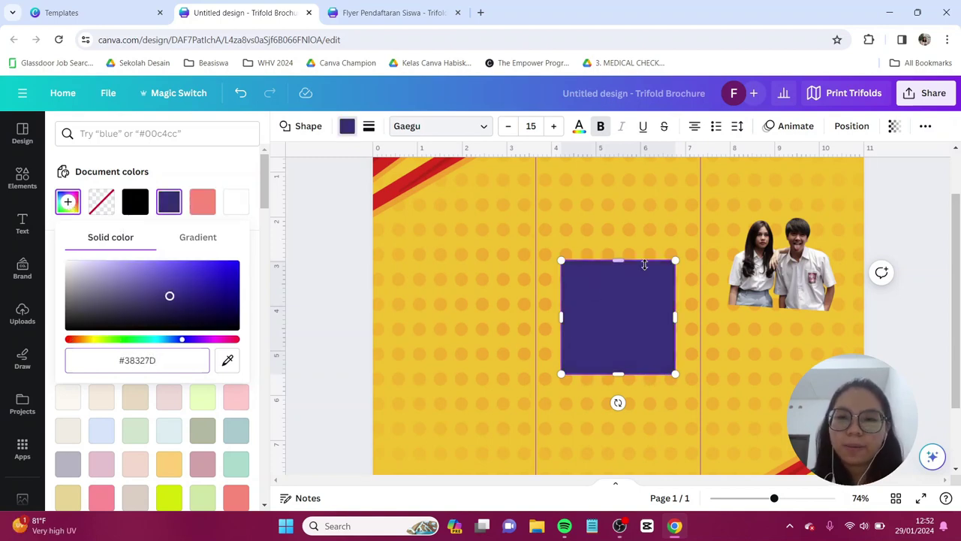
pyautogui.press('Return')
# - Reshape the square into a wide flat bar under the student photo
pyautogui.moveTo(623, 268); pyautogui.dragTo(618, 338)
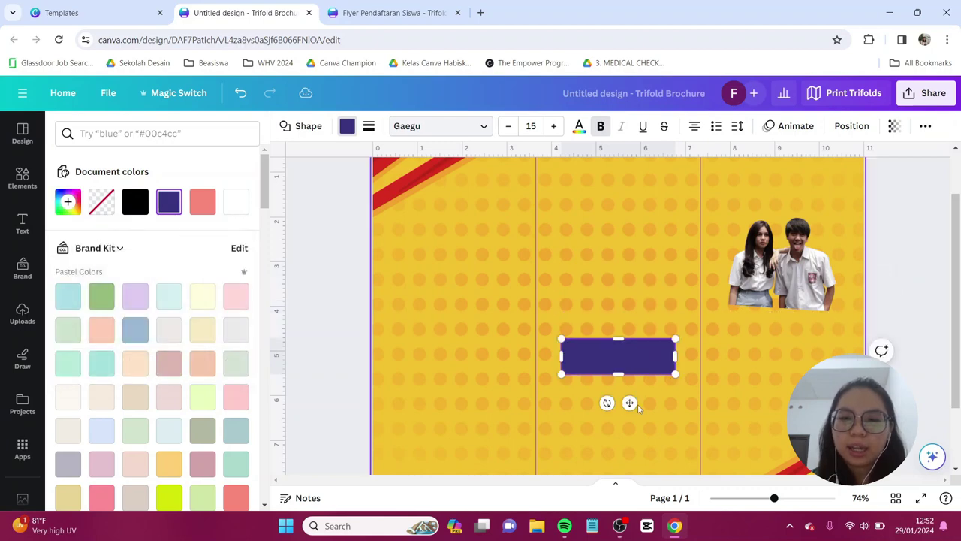
pyautogui.moveTo(629, 404); pyautogui.dragTo(772, 366)
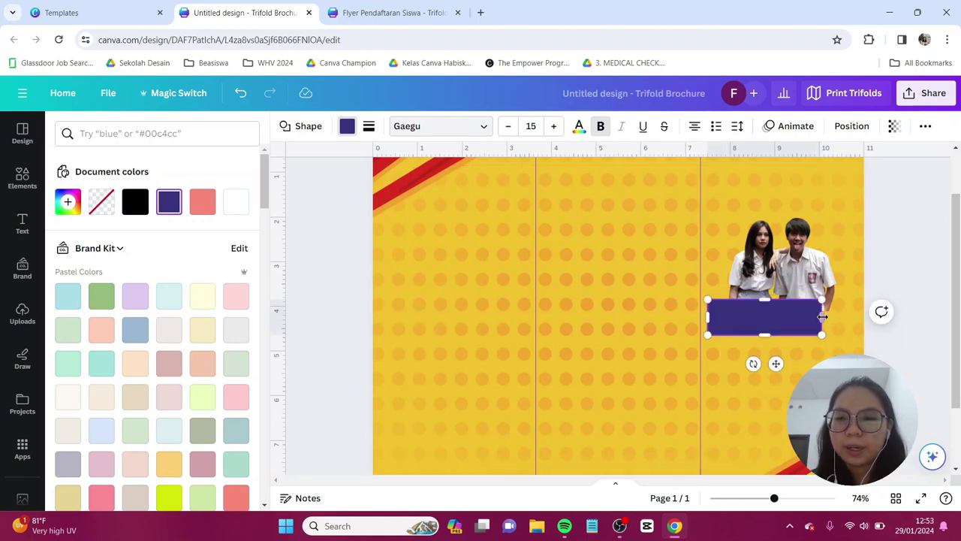
pyautogui.moveTo(824, 316); pyautogui.dragTo(854, 318)
pyautogui.click(856, 319)
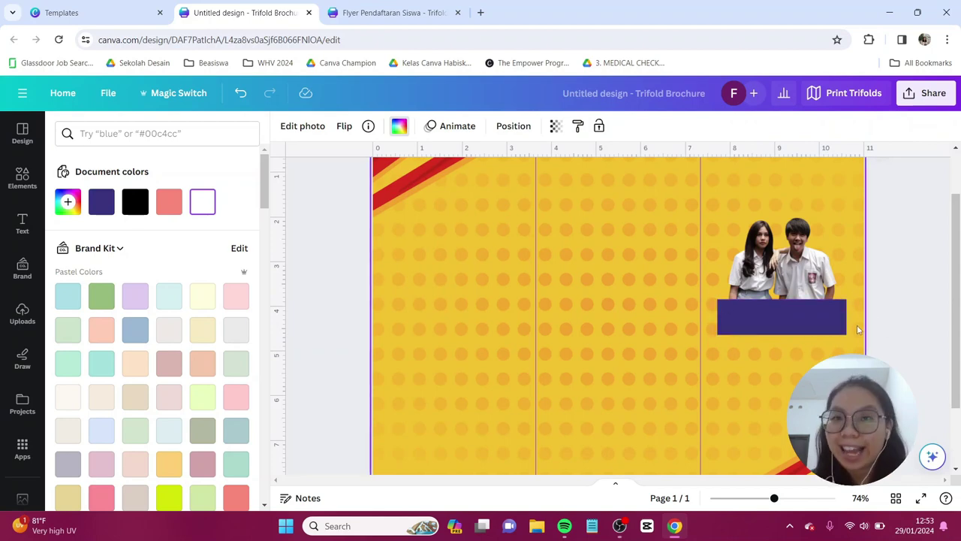
pyautogui.click(812, 316)
# - Duplicate the purple bar, place the copy below it and tilt it
pyautogui.hotkey('ctrl', 'd')
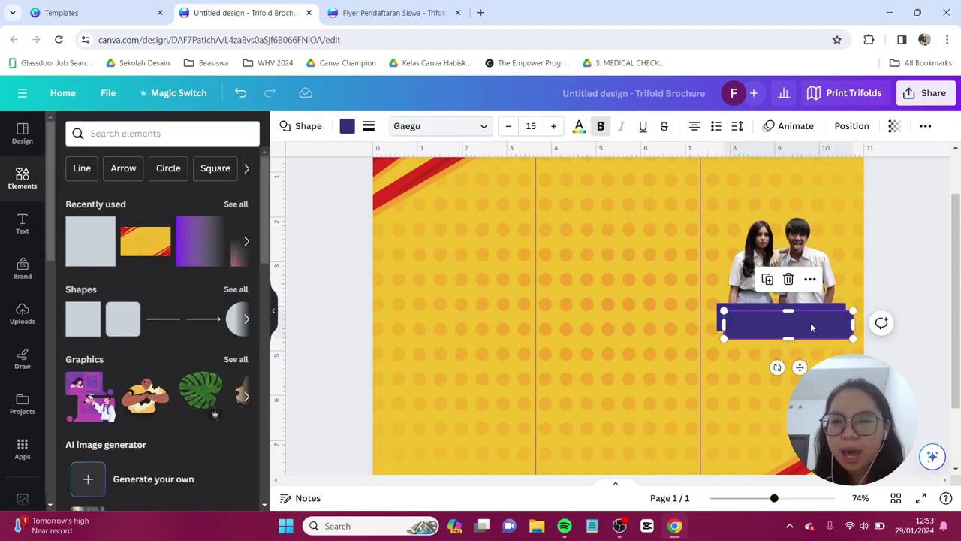
pyautogui.moveTo(811, 322); pyautogui.dragTo(802, 359)
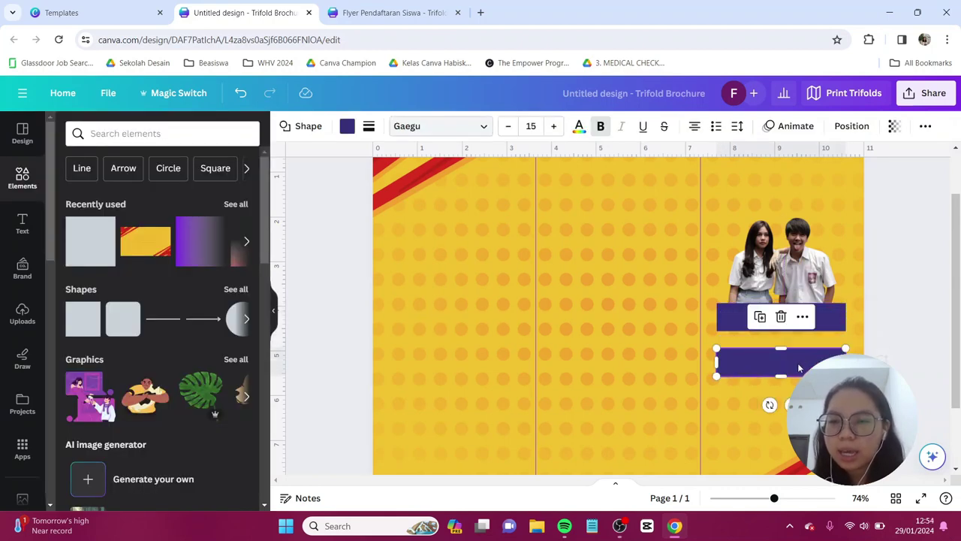
pyautogui.moveTo(767, 405); pyautogui.dragTo(772, 406)
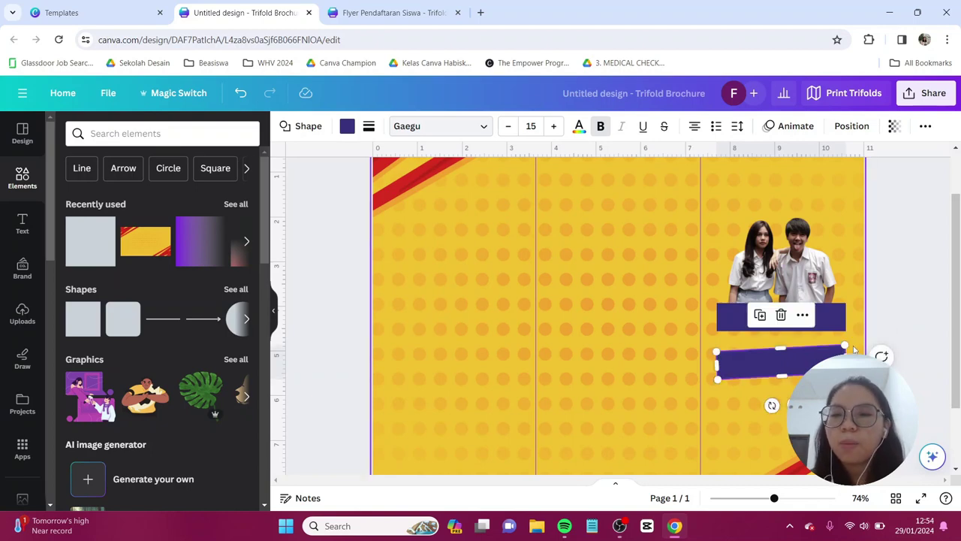
pyautogui.moveTo(826, 366); pyautogui.dragTo(809, 351)
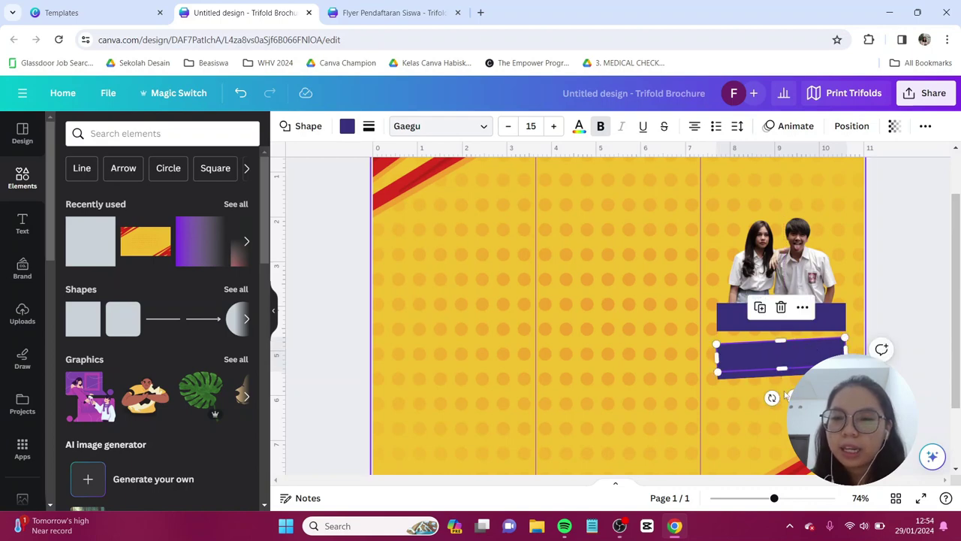
pyautogui.moveTo(773, 398); pyautogui.dragTo(792, 401)
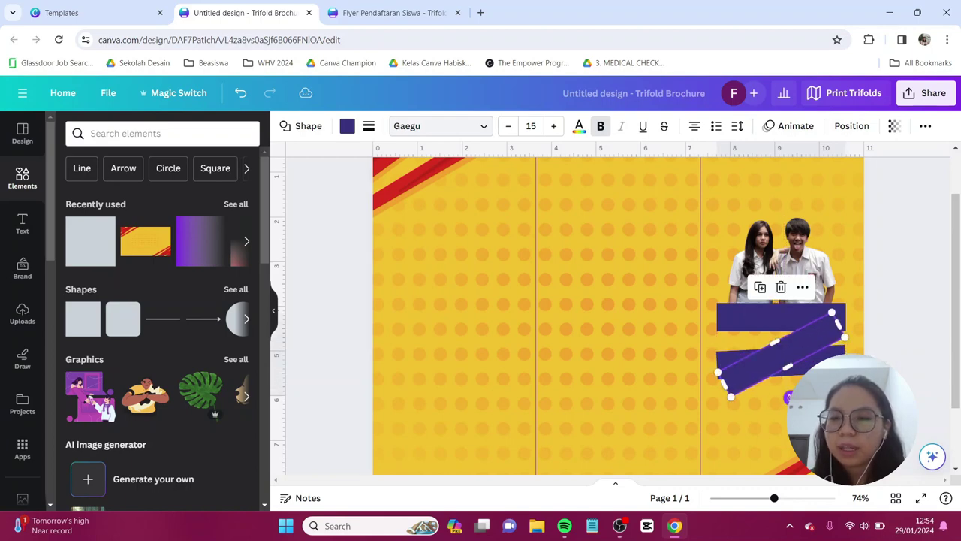
pyautogui.moveTo(821, 336); pyautogui.dragTo(820, 329)
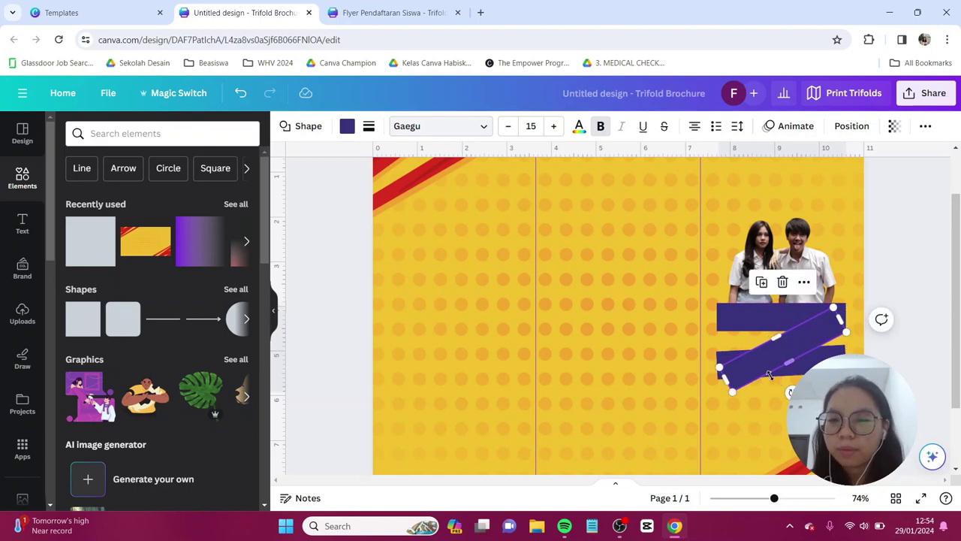
# - Thin, re-angle, lower and widen the tilted bar to link the two bars
pyautogui.moveTo(788, 362); pyautogui.dragTo(718, 359)
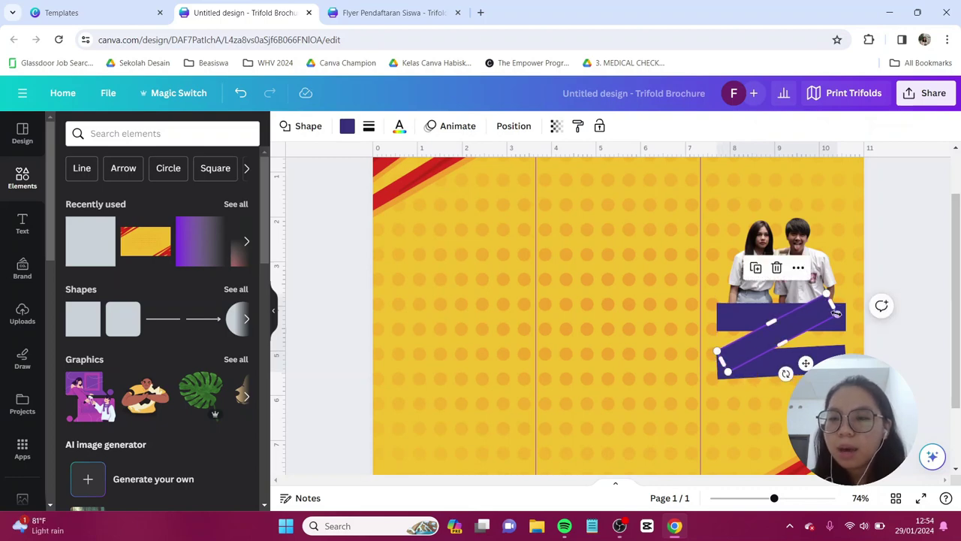
pyautogui.moveTo(786, 373); pyautogui.dragTo(776, 377)
pyautogui.click(882, 319)
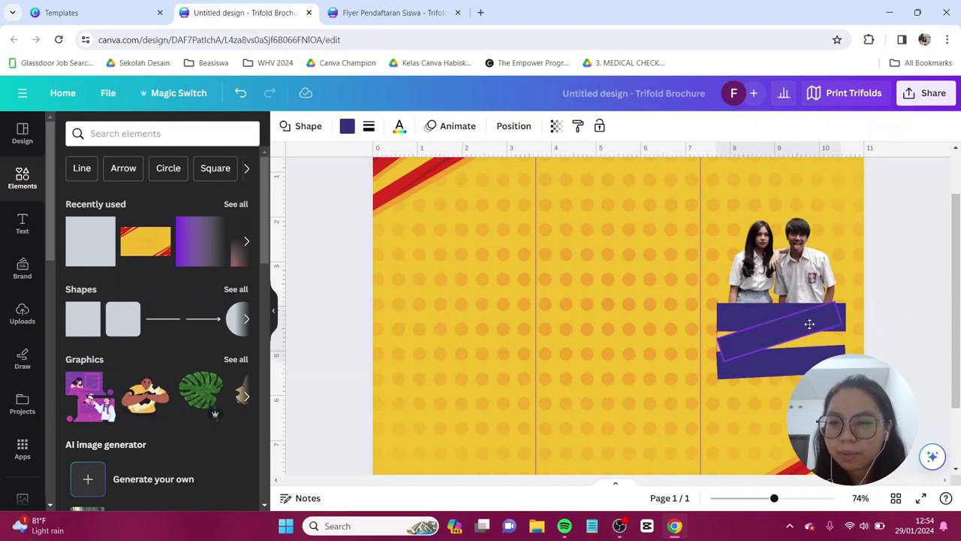
pyautogui.moveTo(809, 324); pyautogui.dragTo(810, 333)
pyautogui.moveTo(726, 365); pyautogui.dragTo(722, 366)
pyautogui.moveTo(840, 321); pyautogui.dragTo(844, 322)
pyautogui.click(345, 129)
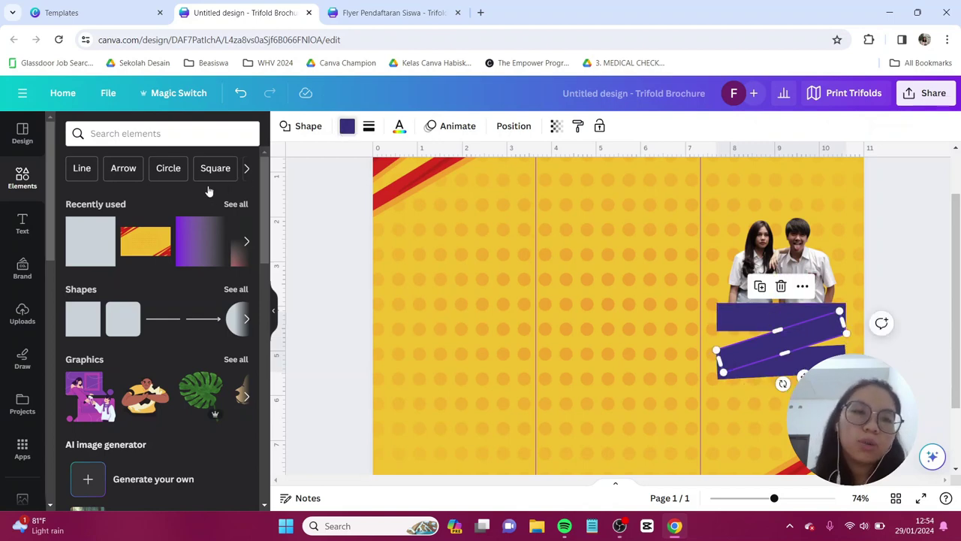
# - Recolour the tilted band to #201654 and send it back two layers behind the bars
pyautogui.click(67, 202)
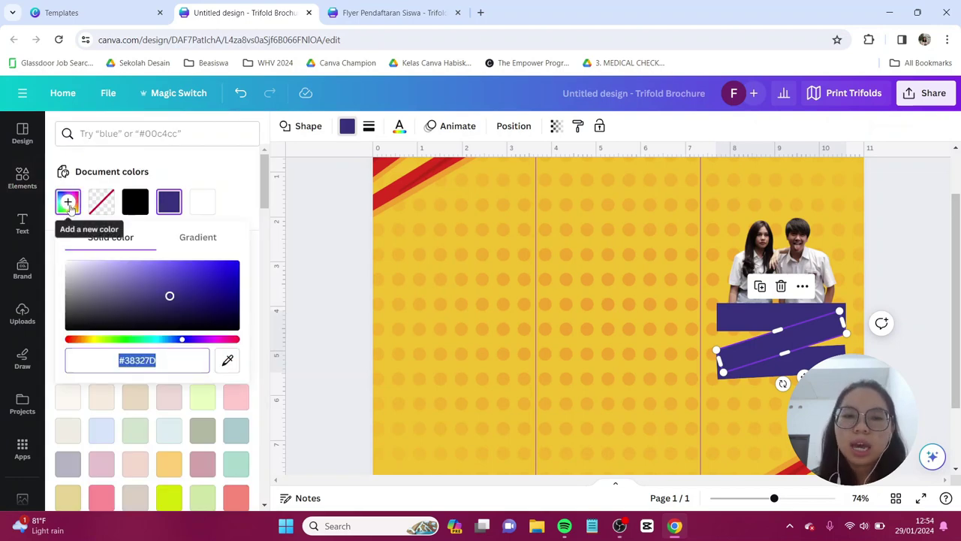
pyautogui.write('#20')
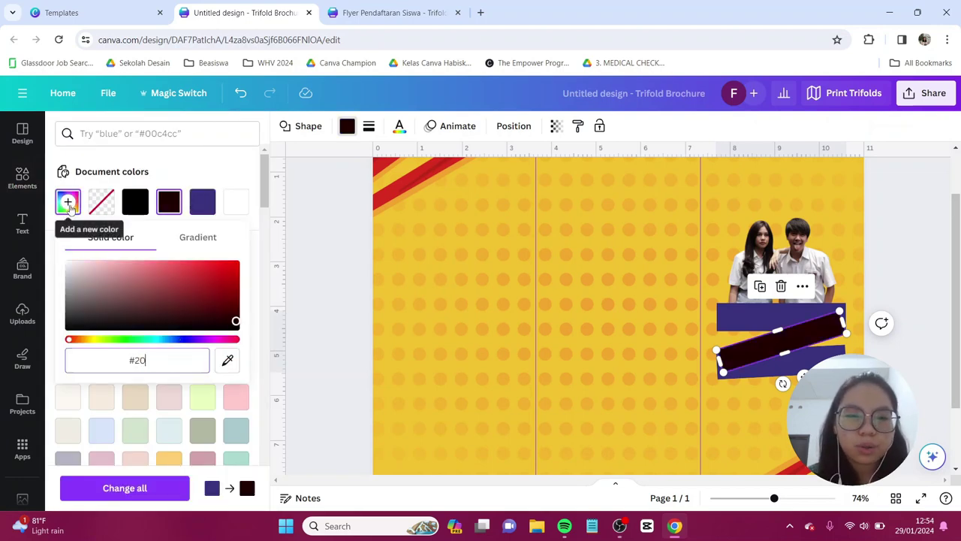
pyautogui.write('1654')
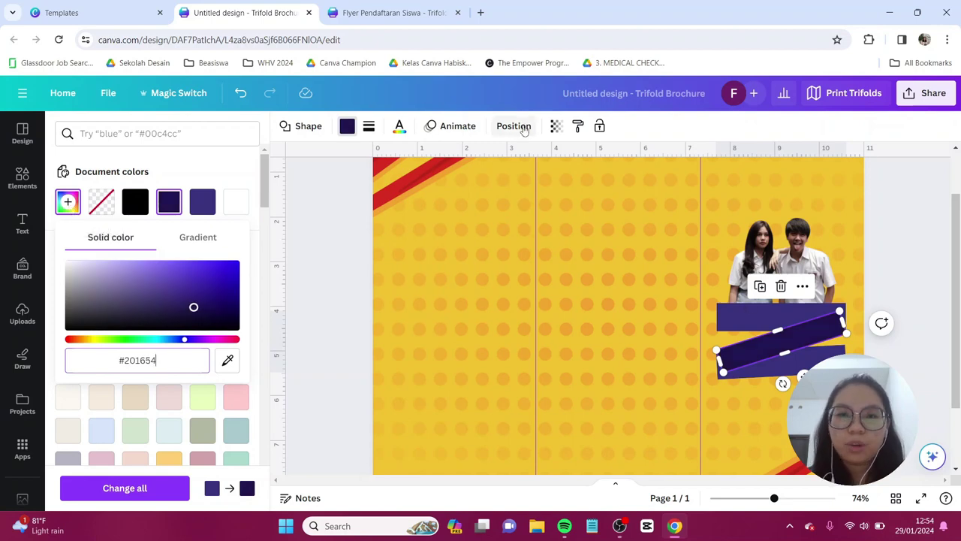
pyautogui.click(513, 126)
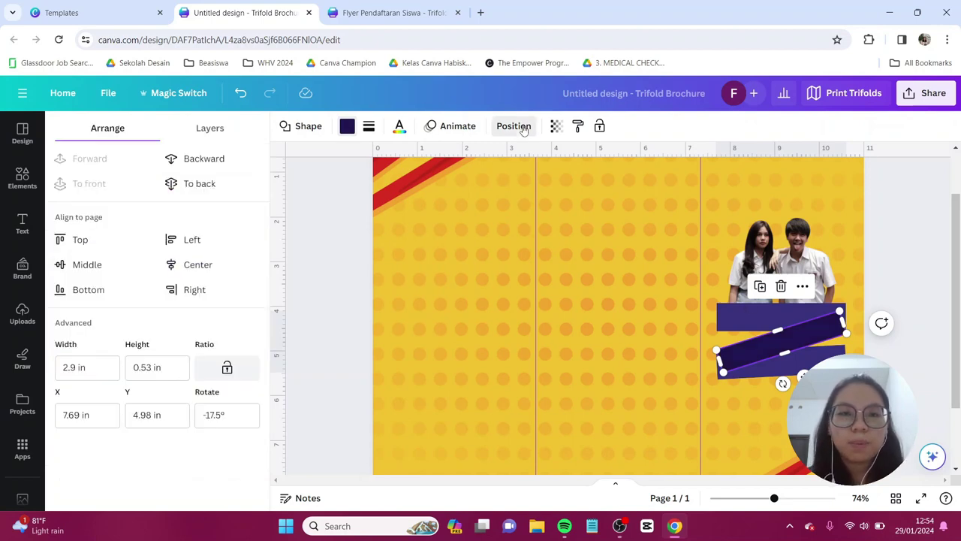
pyautogui.click(231, 160)
pyautogui.click(231, 160)
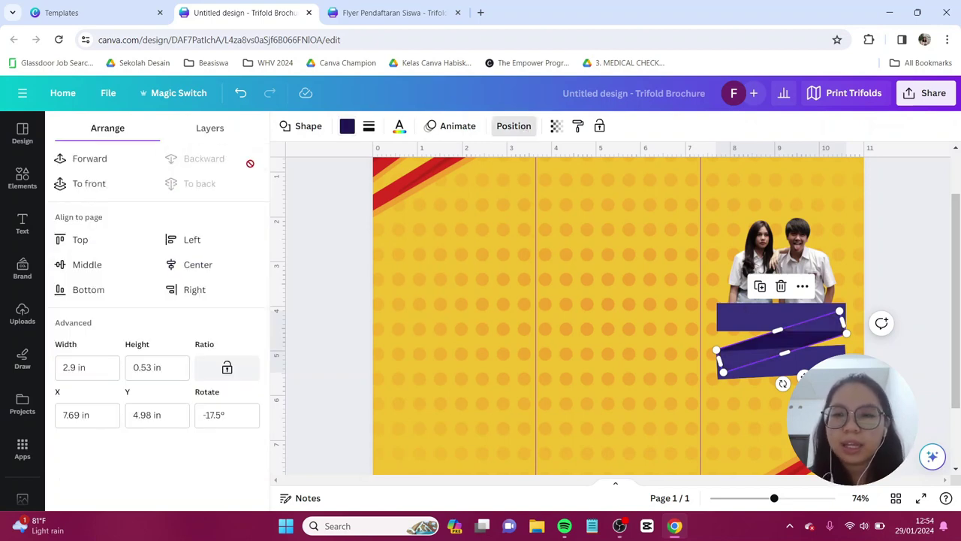
pyautogui.click(886, 248)
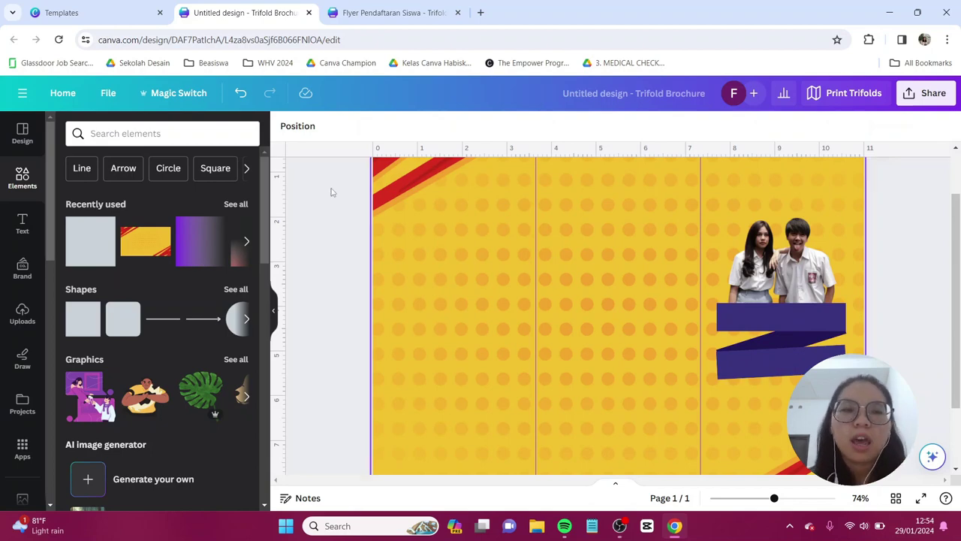
# - Add a heading reading PENERIMAAN in white
pyautogui.click(24, 225)
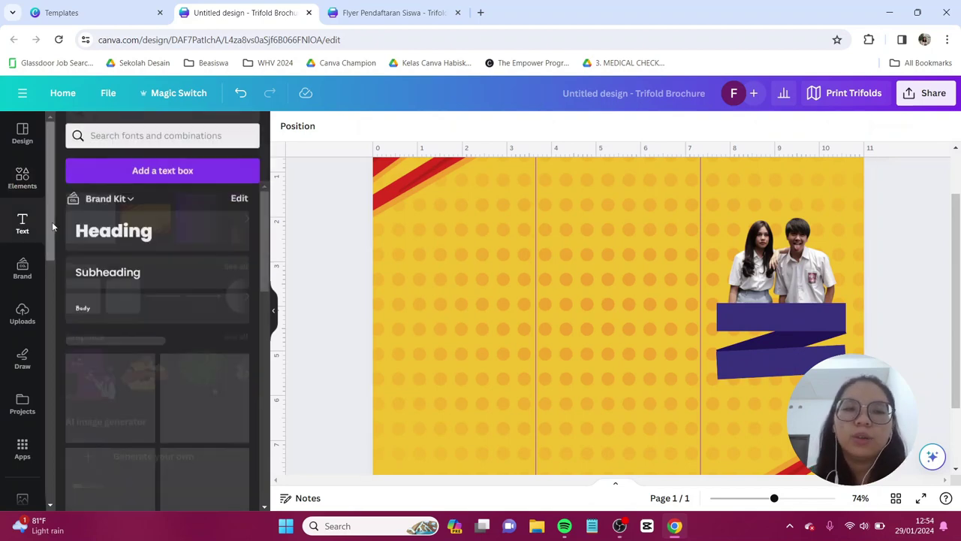
pyautogui.click(104, 233)
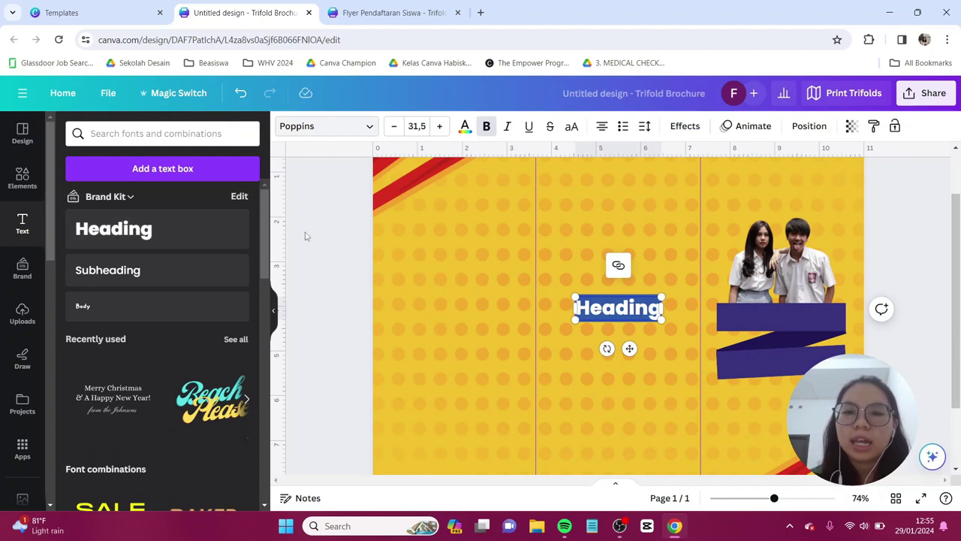
pyautogui.write('PENERIMAAN')
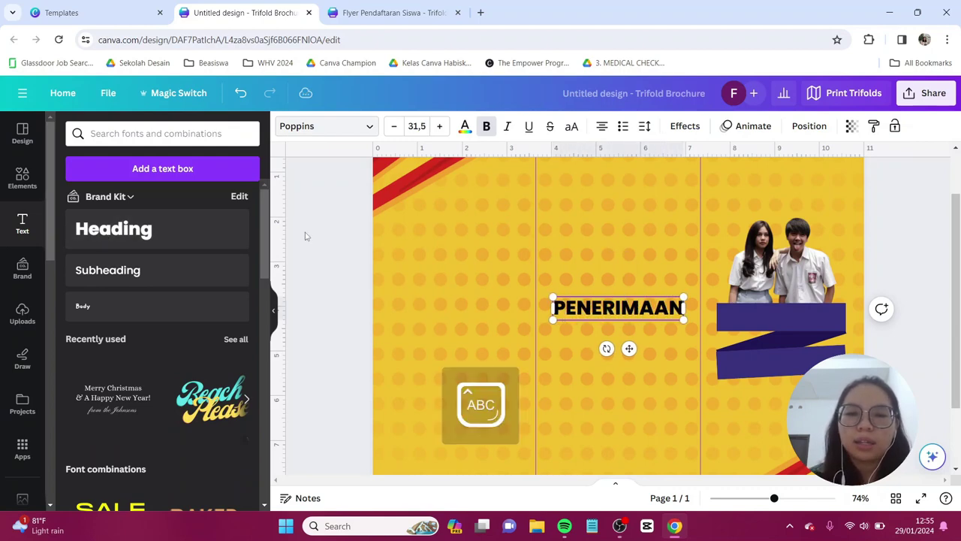
pyautogui.hotkey('ctrl', 'a')
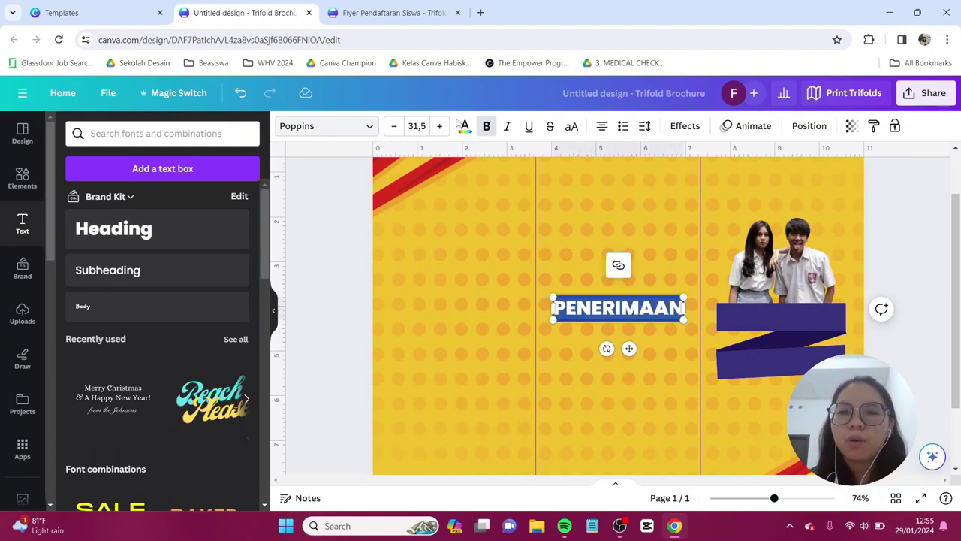
pyautogui.click(465, 126)
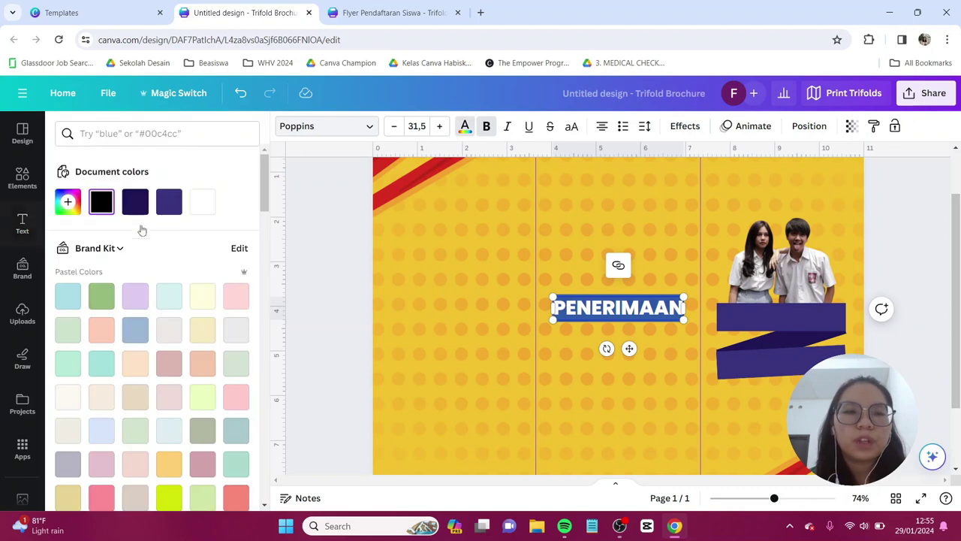
pyautogui.click(200, 204)
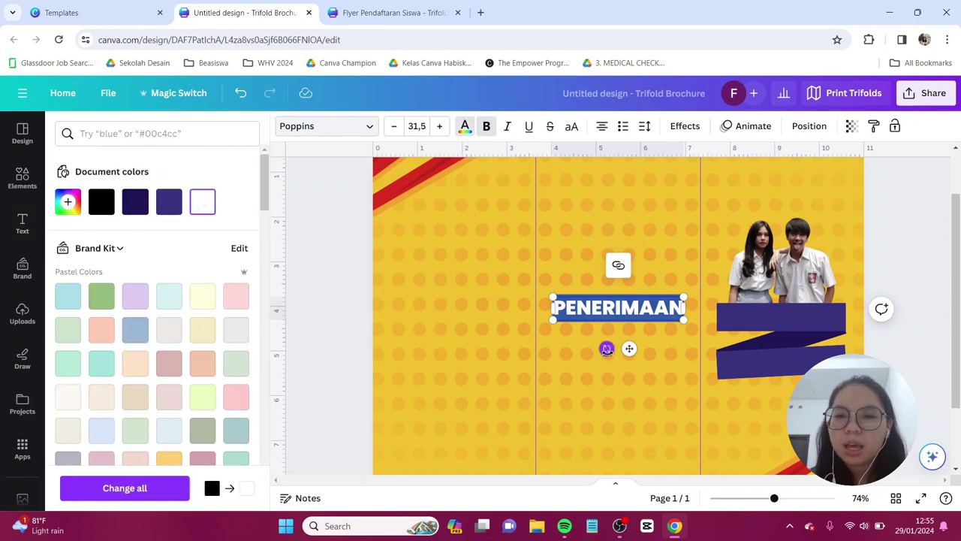
# - Tilt, shrink and centre PENERIMAAN on the upper purple ribbon
pyautogui.moveTo(607, 348); pyautogui.dragTo(610, 349)
pyautogui.moveTo(681, 287); pyautogui.dragTo(816, 319)
pyautogui.click(647, 368)
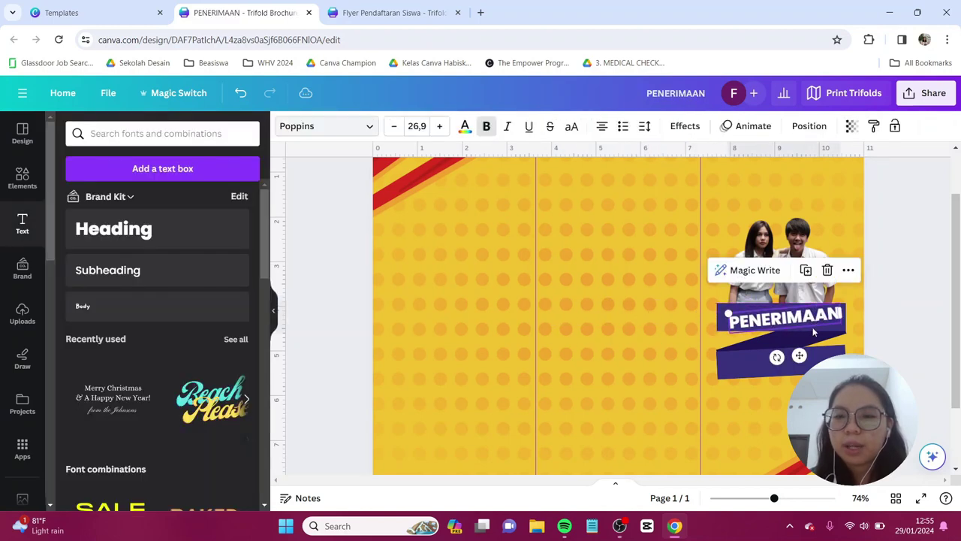
pyautogui.click(774, 370)
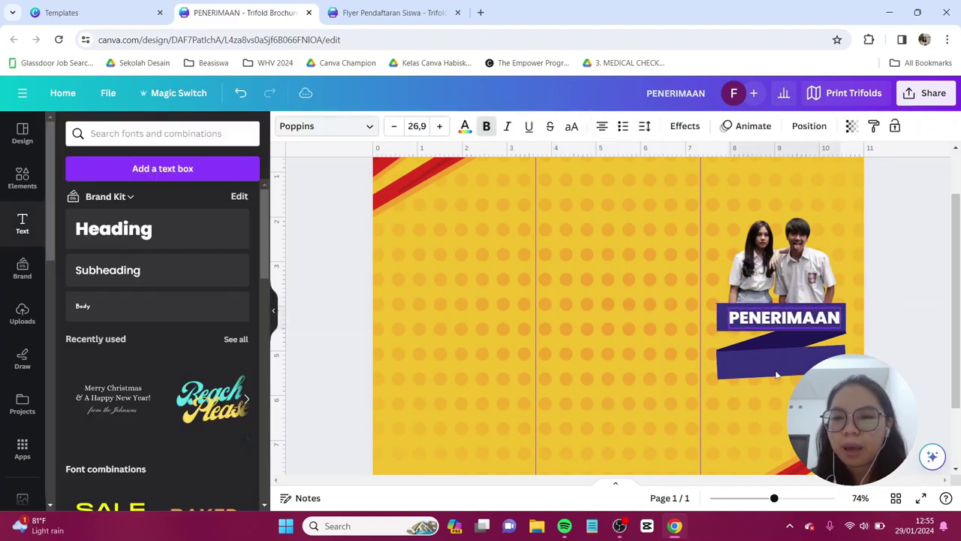
pyautogui.click(796, 323)
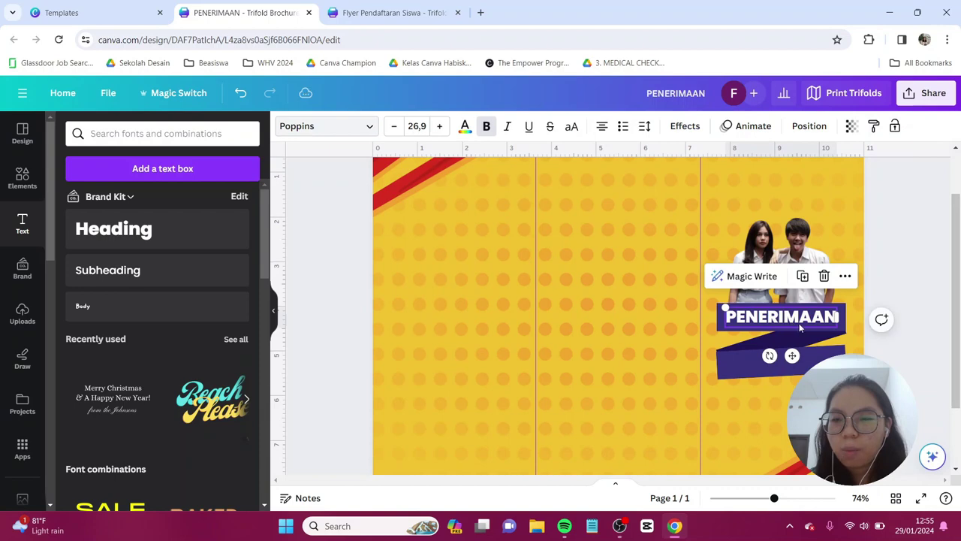
# - Copy PENERIMAAN onto the lower ribbon and retype it as SISWA BARU
pyautogui.moveTo(799, 326); pyautogui.dragTo(800, 372)
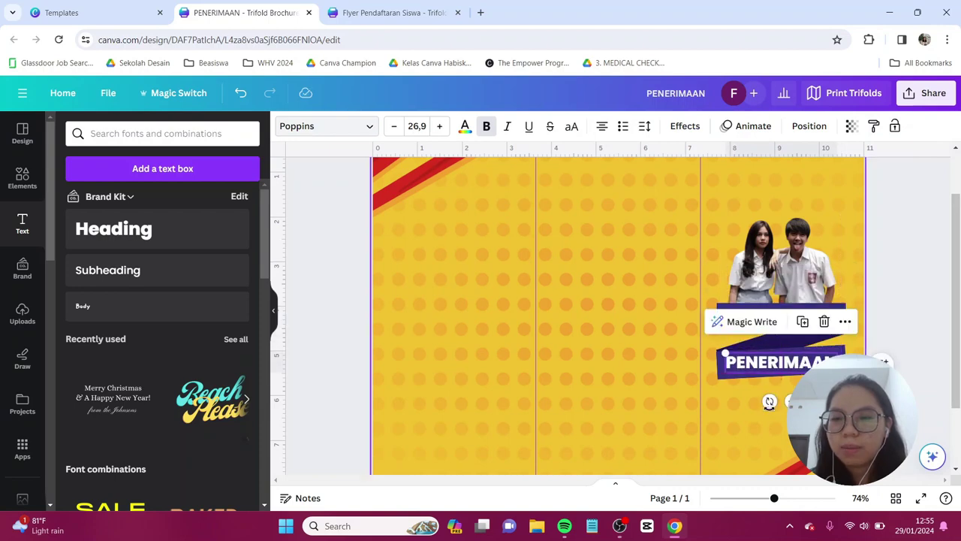
pyautogui.click(770, 405)
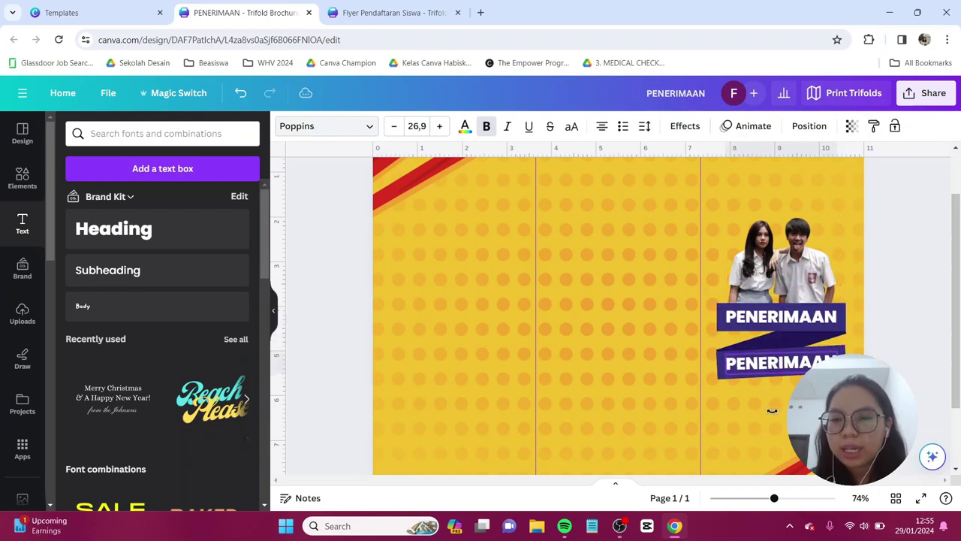
pyautogui.click(788, 368)
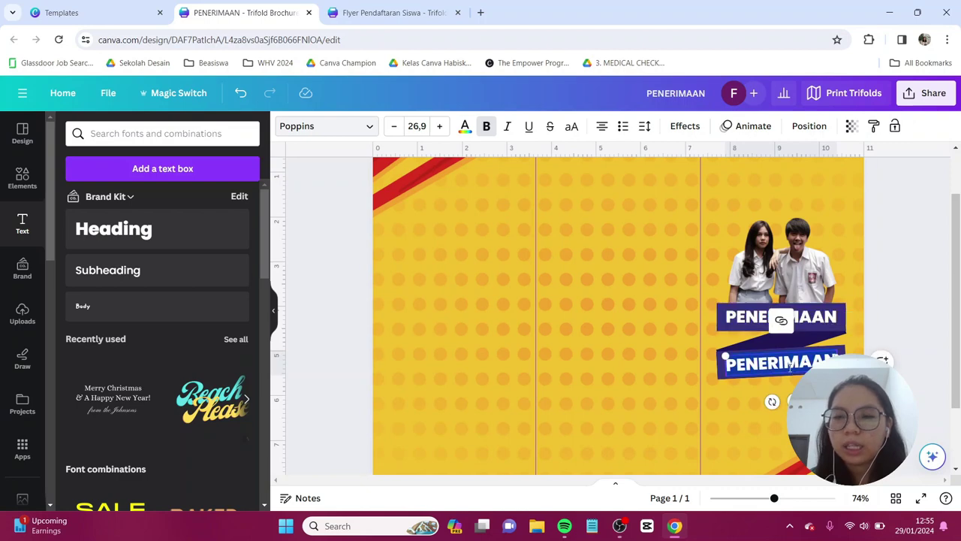
pyautogui.write('SOIS')
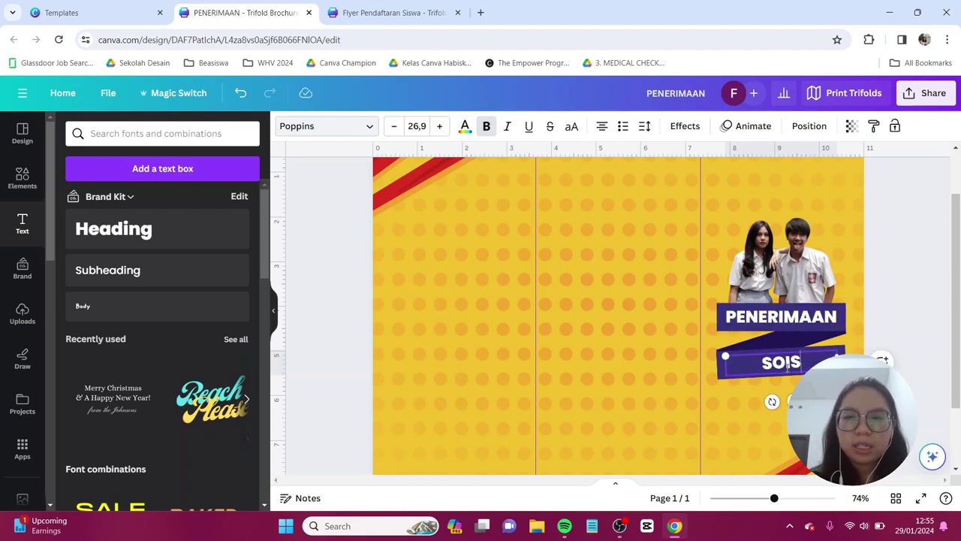
pyautogui.press('BackSpace')
pyautogui.press('BackSpace')
pyautogui.write('WA')
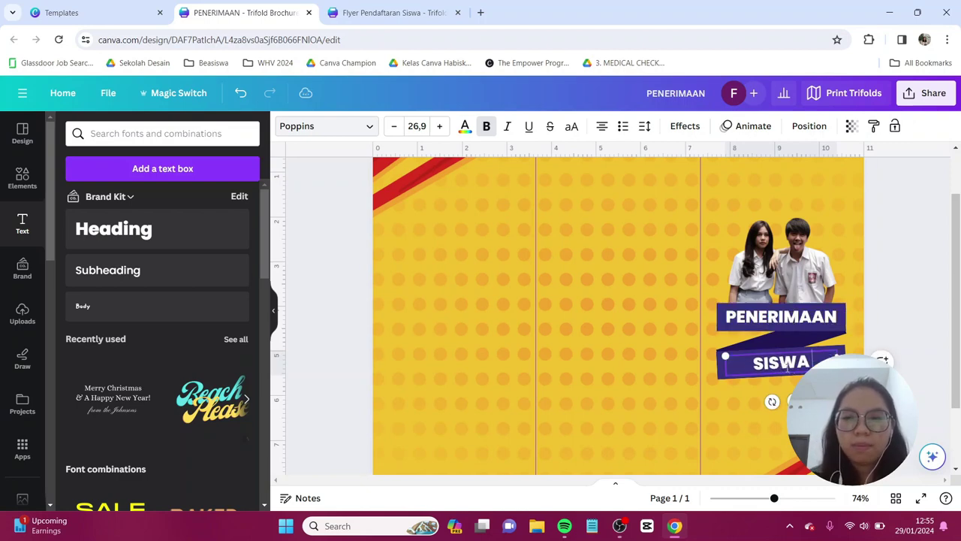
pyautogui.write(' BARU')
pyautogui.click(340, 235)
pyautogui.scroll(-2, 340, 234)
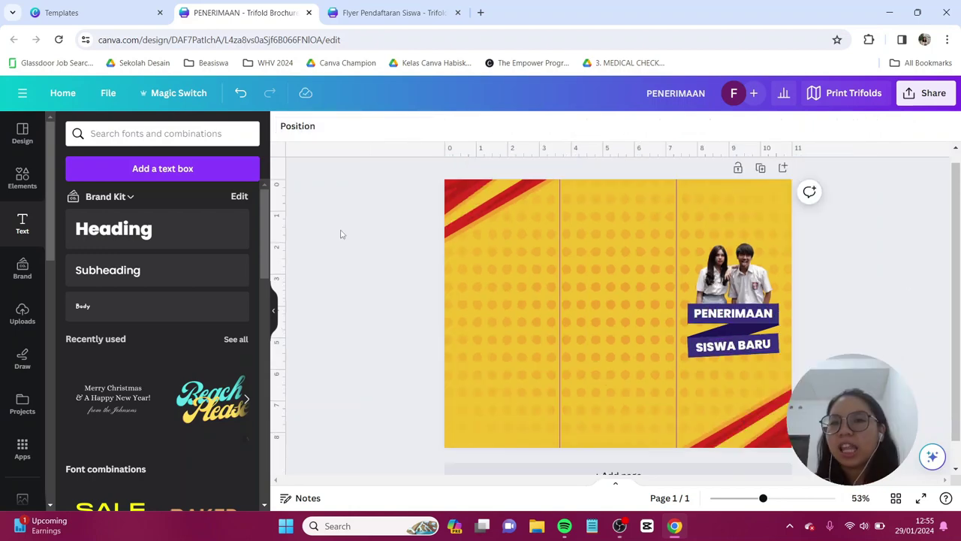
# - Add a subheading and replace its placeholder with 'Tahun Ajaran 2024-'
pyautogui.click(126, 277)
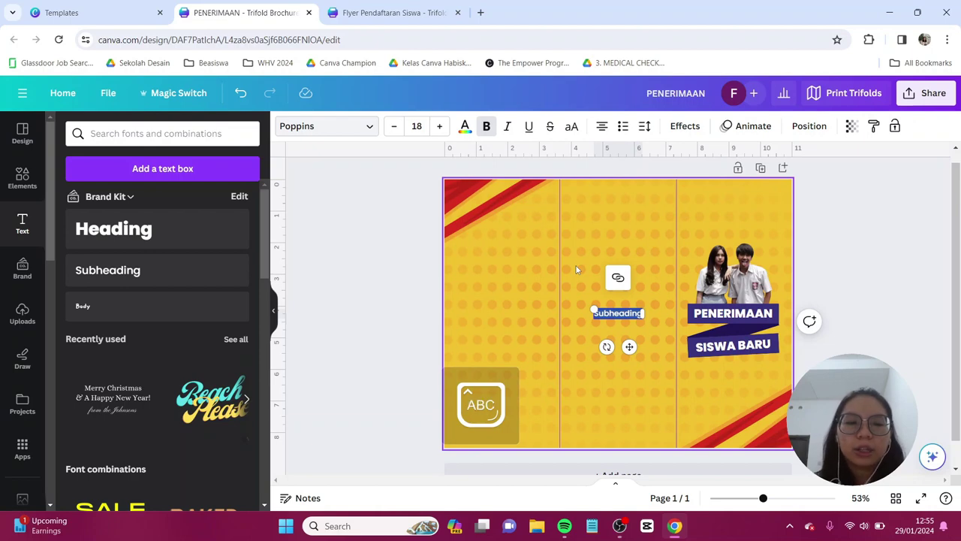
pyautogui.press('BackSpace')
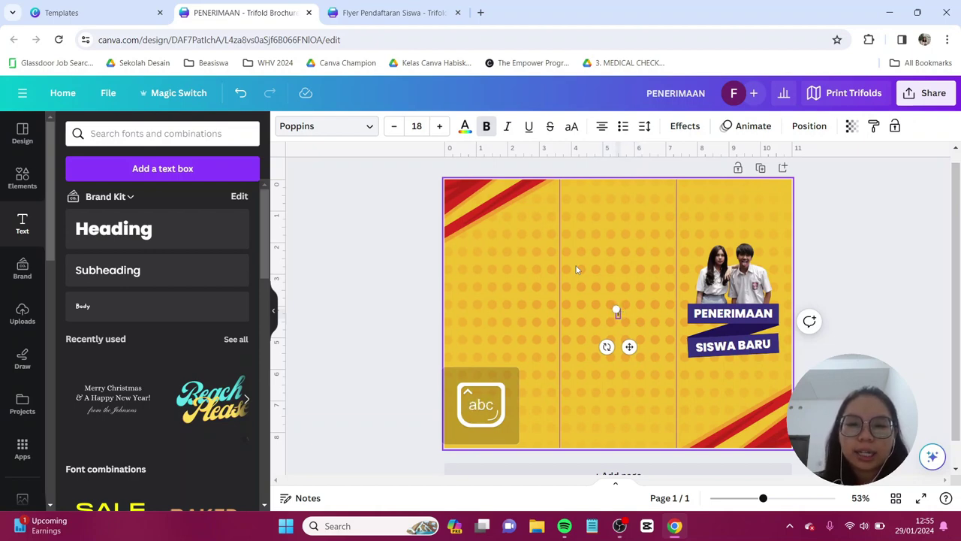
pyautogui.write('Tahun Ajaran')
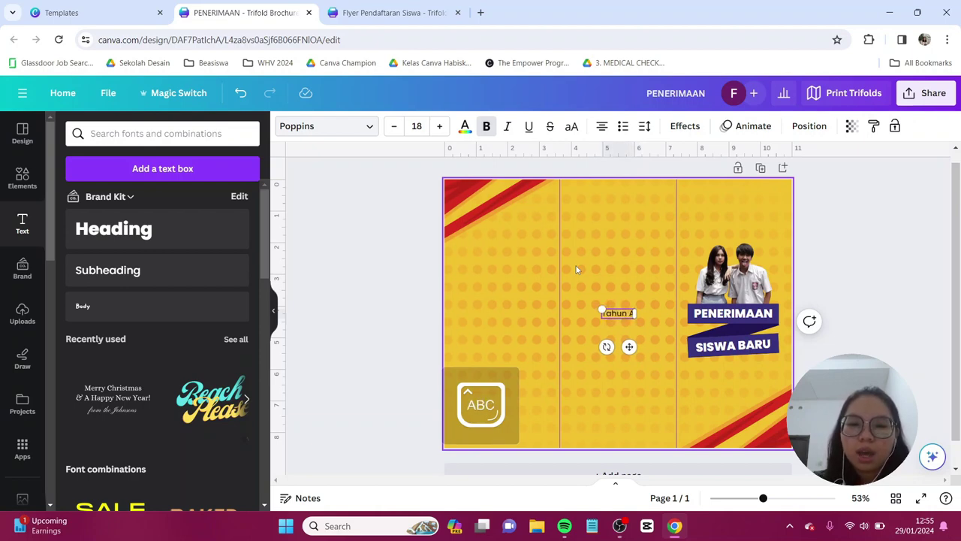
pyautogui.write(' 2024')
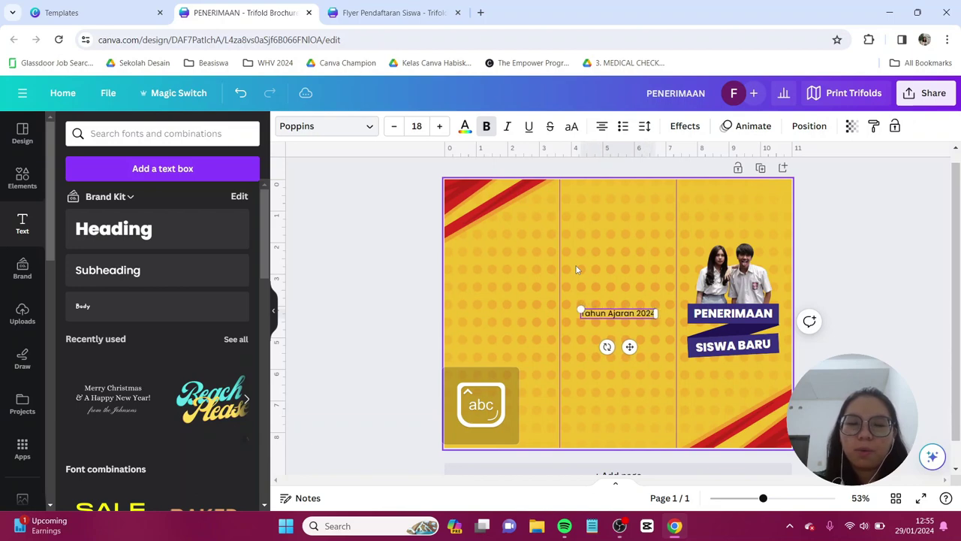
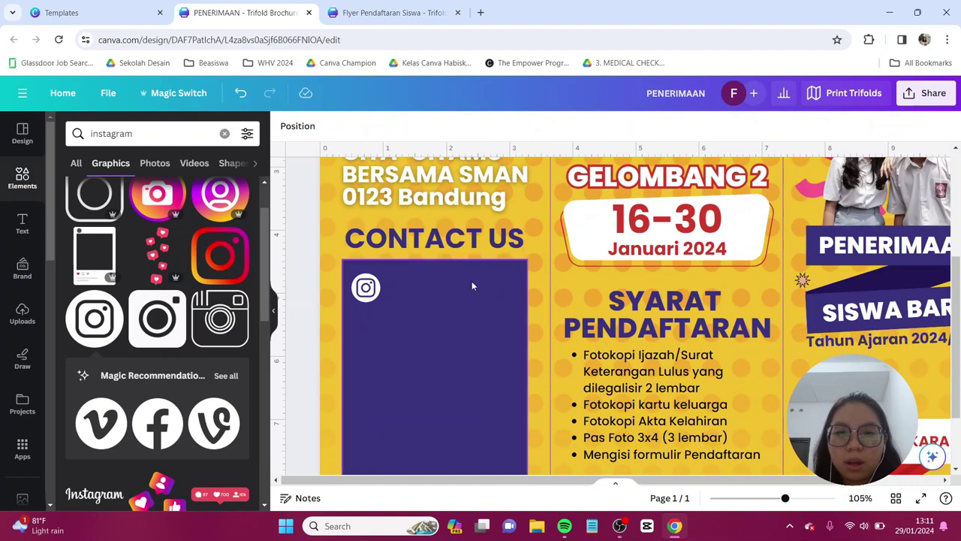
# - Add a white text box with the school's Instagram handle beside the Instagram icon
pyautogui.press('t')
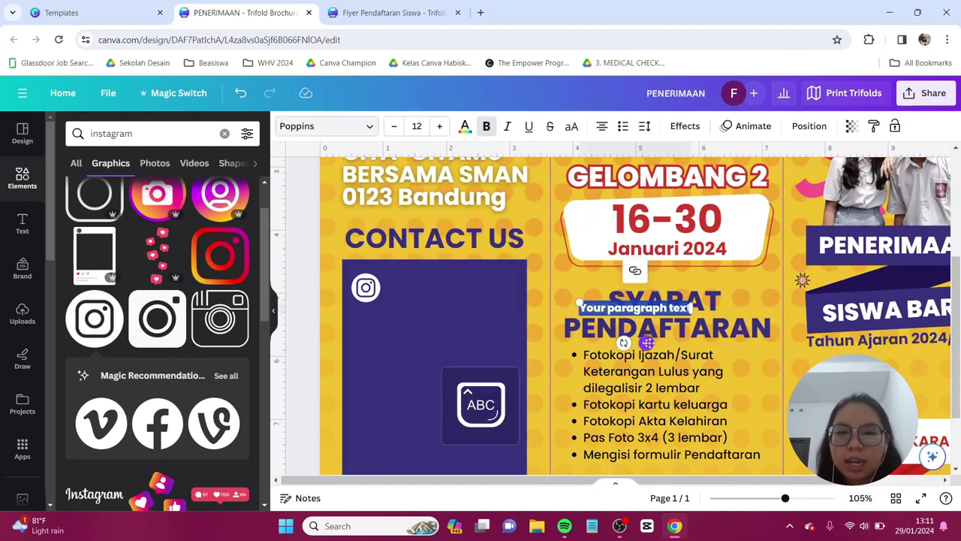
pyautogui.moveTo(618, 326); pyautogui.dragTo(455, 330)
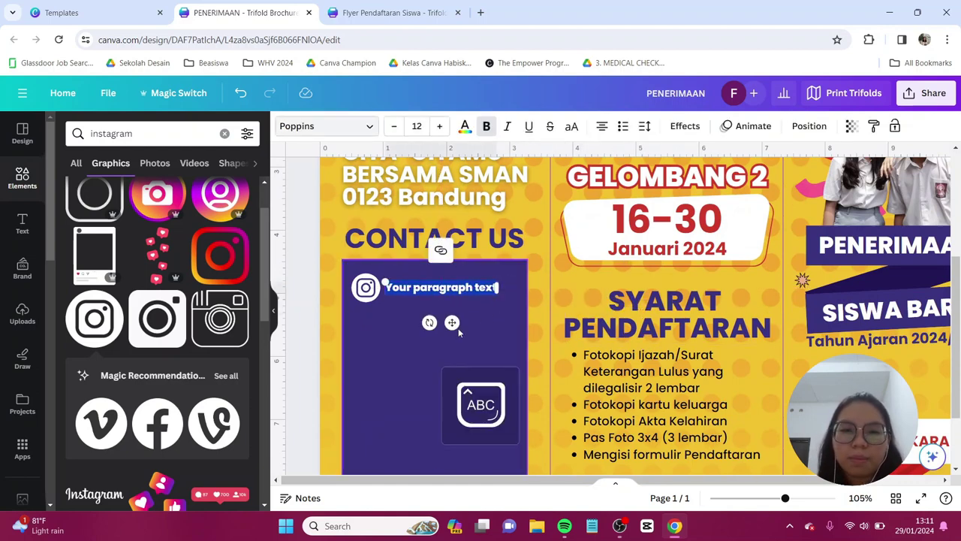
pyautogui.press('BackSpace')
pyautogui.write('@sman0123bandung')
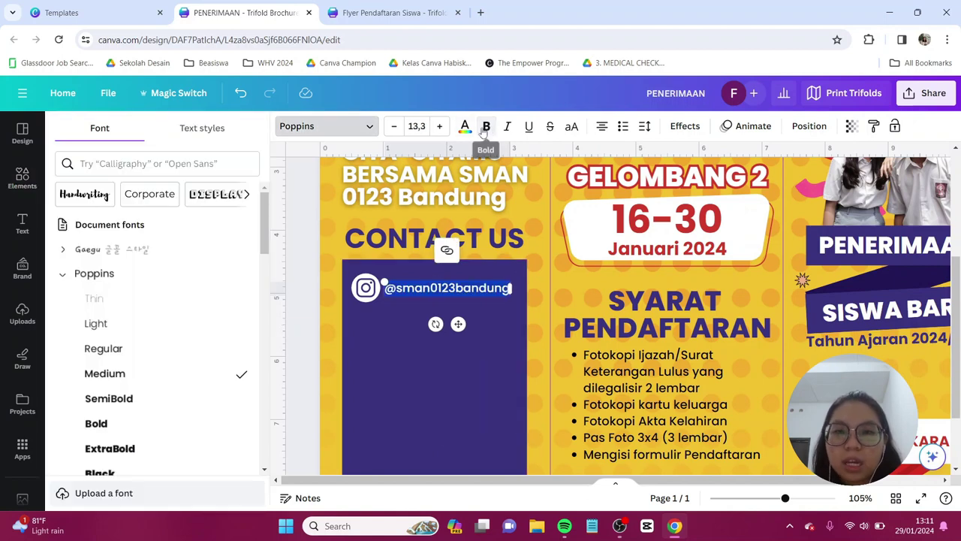
pyautogui.click(464, 127)
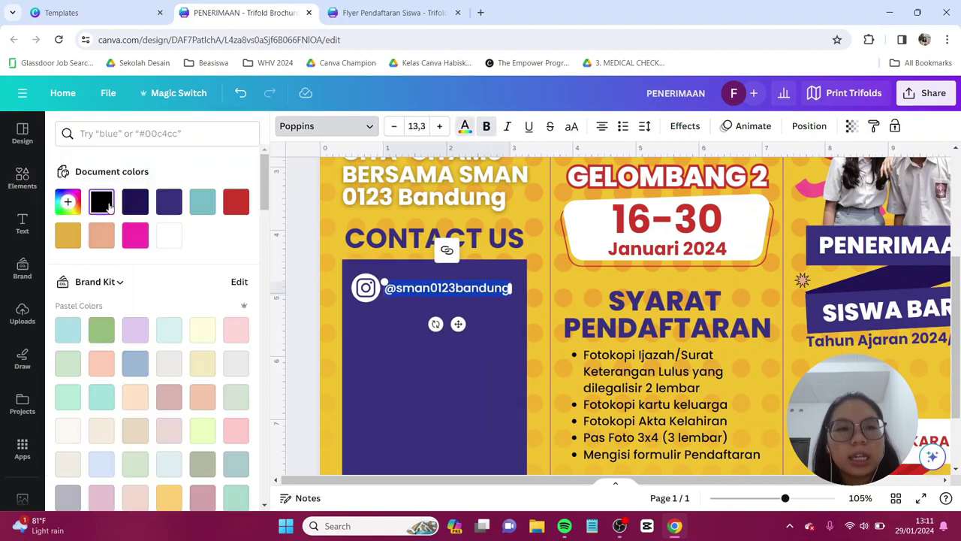
pyautogui.click(171, 237)
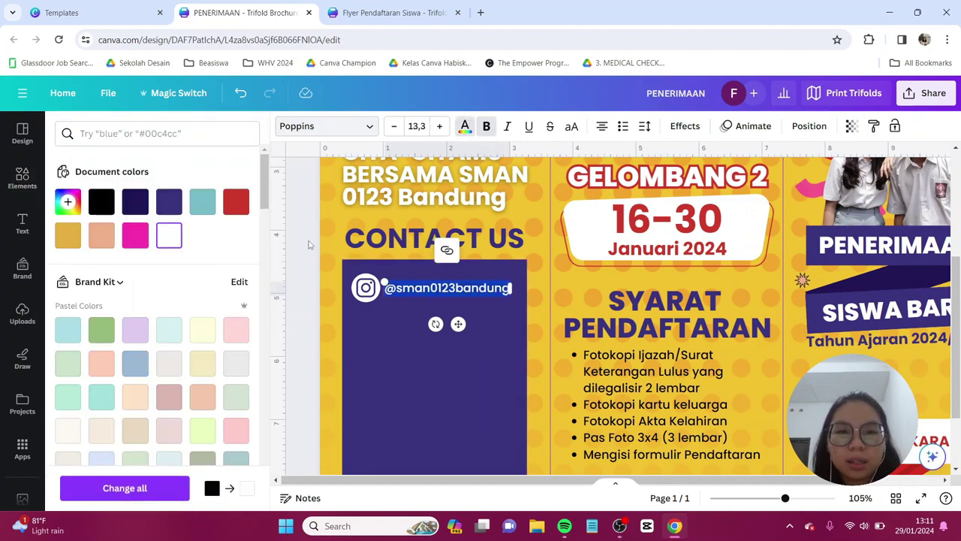
pyautogui.press('Escape')
pyautogui.press('Escape')
pyautogui.click(226, 375)
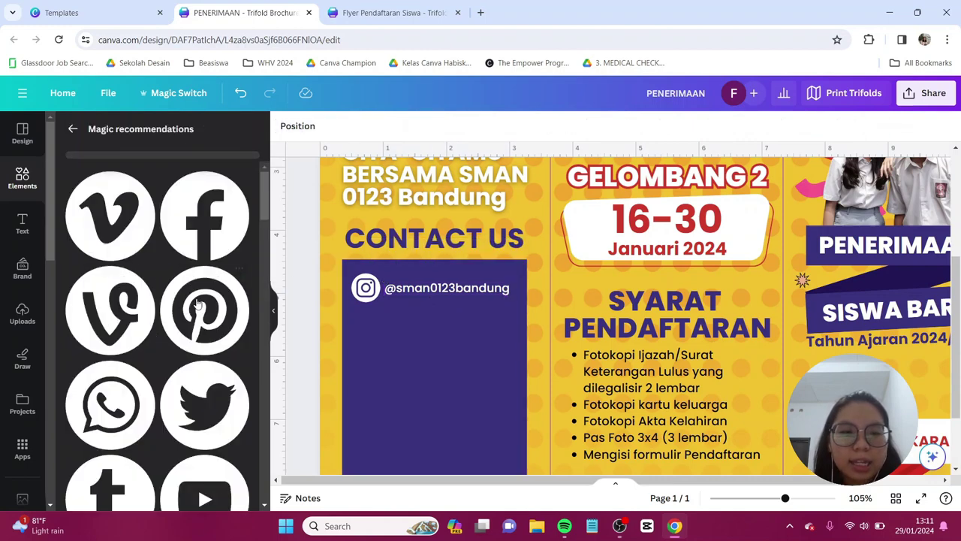
pyautogui.scroll(-1, 158, 315)
pyautogui.moveTo(111, 338); pyautogui.dragTo(366, 324)
pyautogui.click(452, 291)
pyautogui.hotkey('ctrl', 'd')
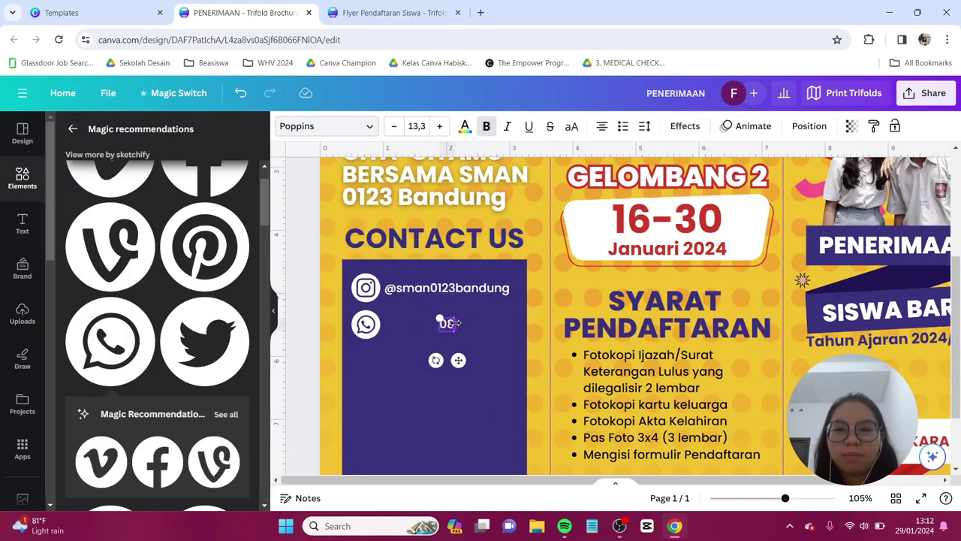
# - Add a matching white YouTube icon with the channel line 'SMAN 0123 Bandung'
pyautogui.moveTo(550, 220); pyautogui.dragTo(382, 342)
pyautogui.moveTo(382, 356); pyautogui.dragTo(365, 358)
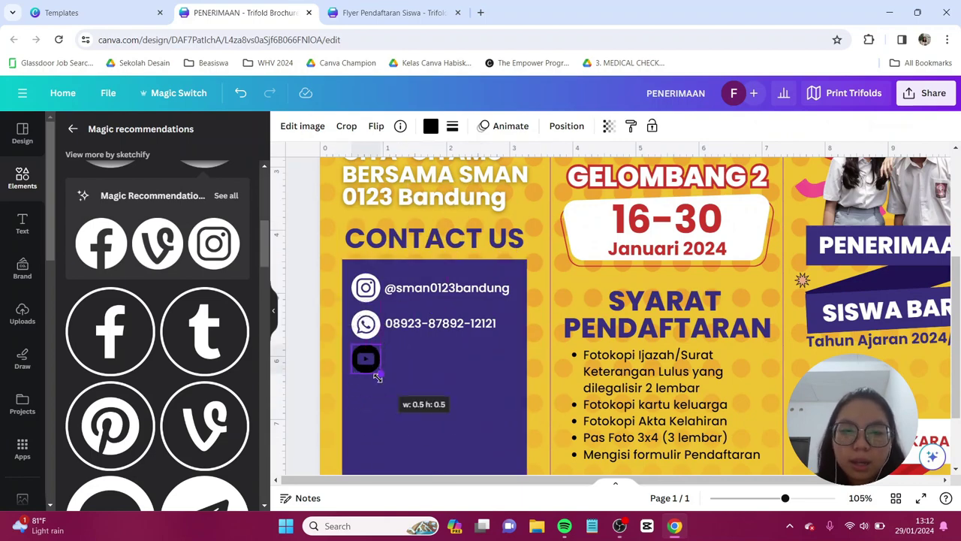
pyautogui.click(430, 125)
pyautogui.click(440, 323)
pyautogui.hotkey('ctrl', 'd')
pyautogui.moveTo(451, 338); pyautogui.dragTo(440, 358)
pyautogui.doubleClick(440, 358)
pyautogui.write('SMAN 0123 Bandung')
pyautogui.press('Escape')
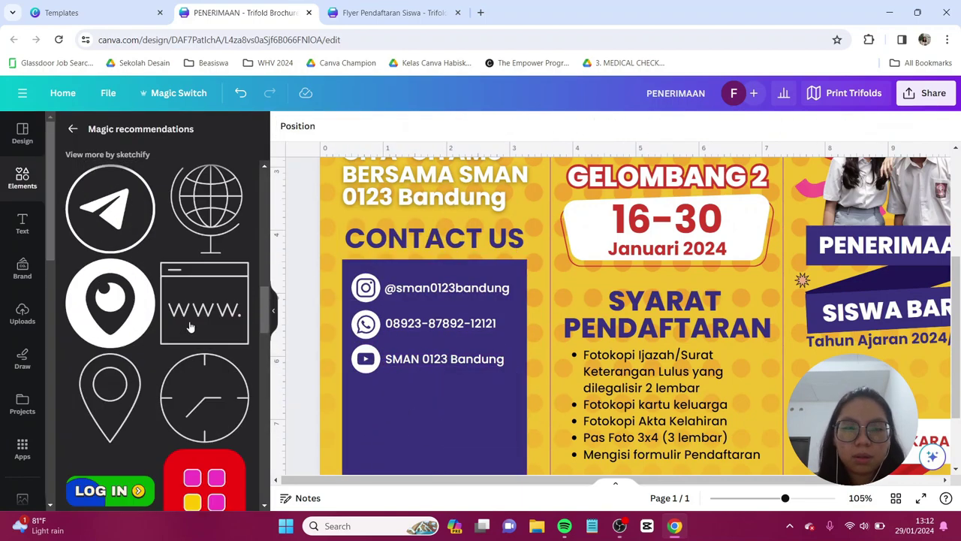
pyautogui.hotkey('ctrl', 'alt', '0')
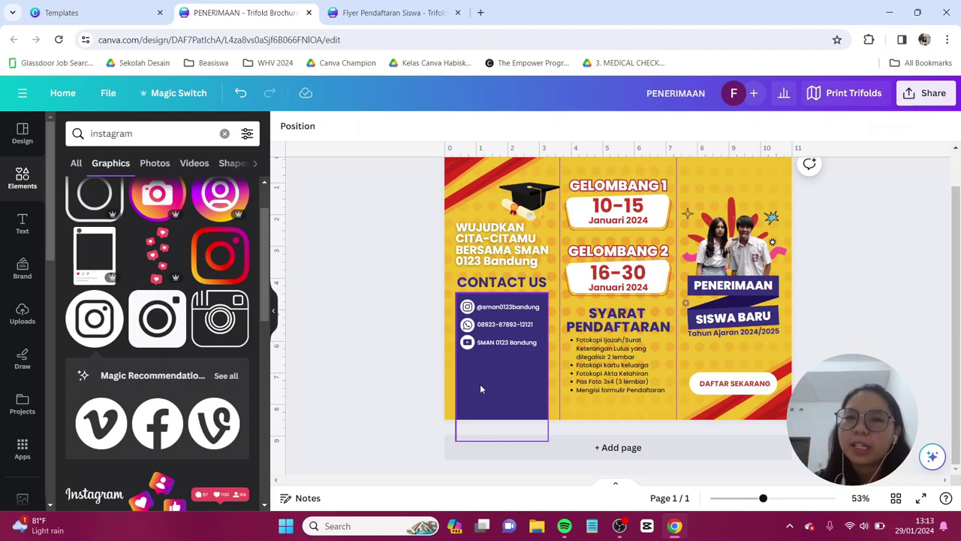
# - Paste the three-students photo and shrink it to fit under the contact lines
pyautogui.hotkey('ctrl', 'v')
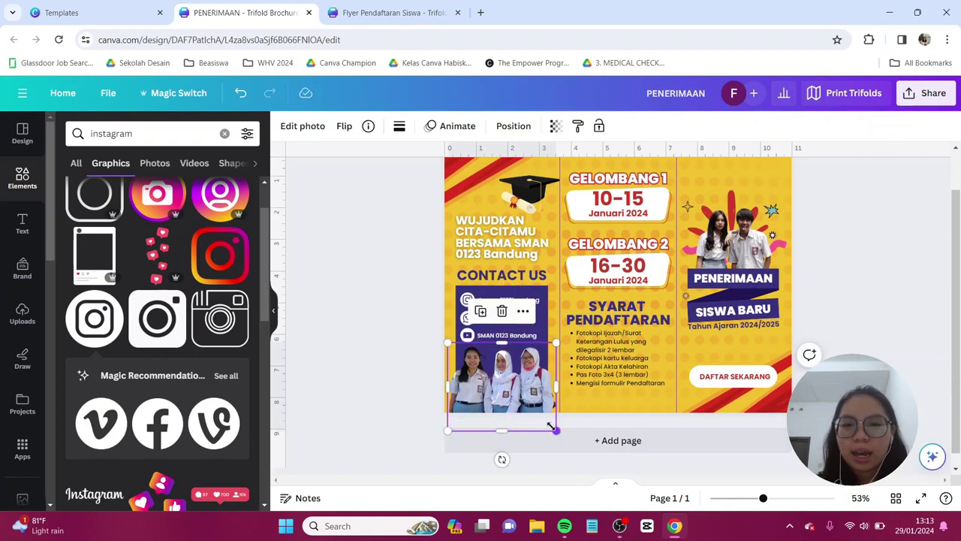
pyautogui.moveTo(557, 430); pyautogui.dragTo(529, 389)
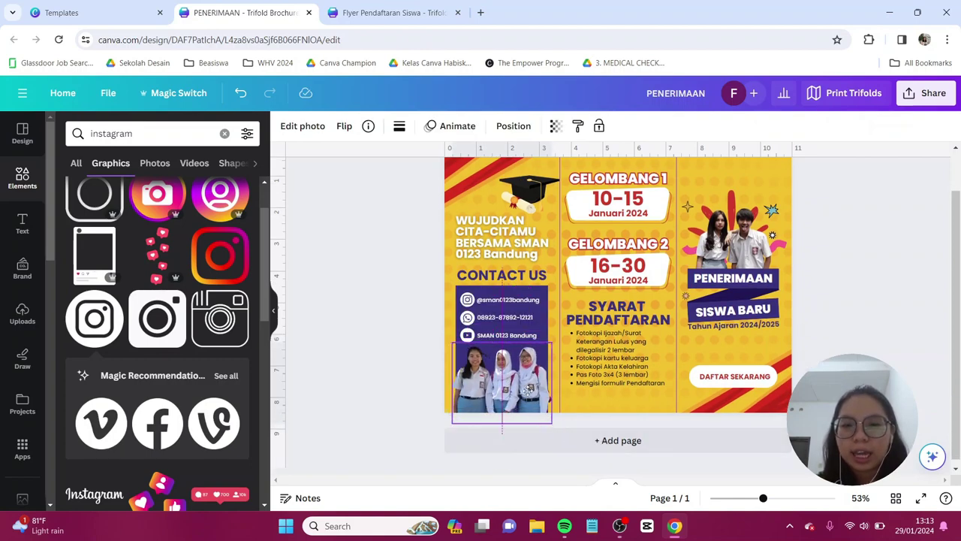
pyautogui.click(420, 347)
pyautogui.hotkey('ctrl', 'alt', '0')
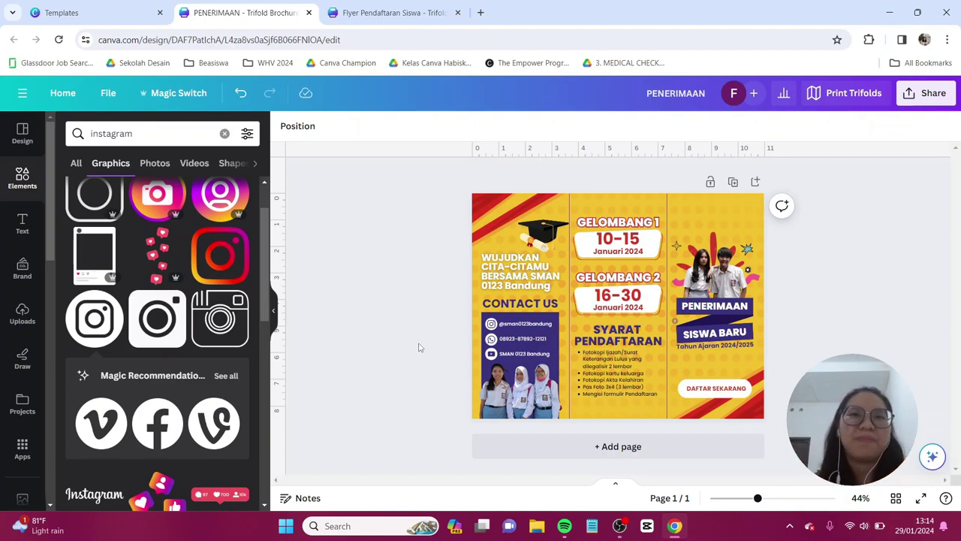
# - Add page 2 and move page 1's yellow dotted background with red stripes onto it
pyautogui.click(553, 453)
pyautogui.scroll(2, 623, 347)
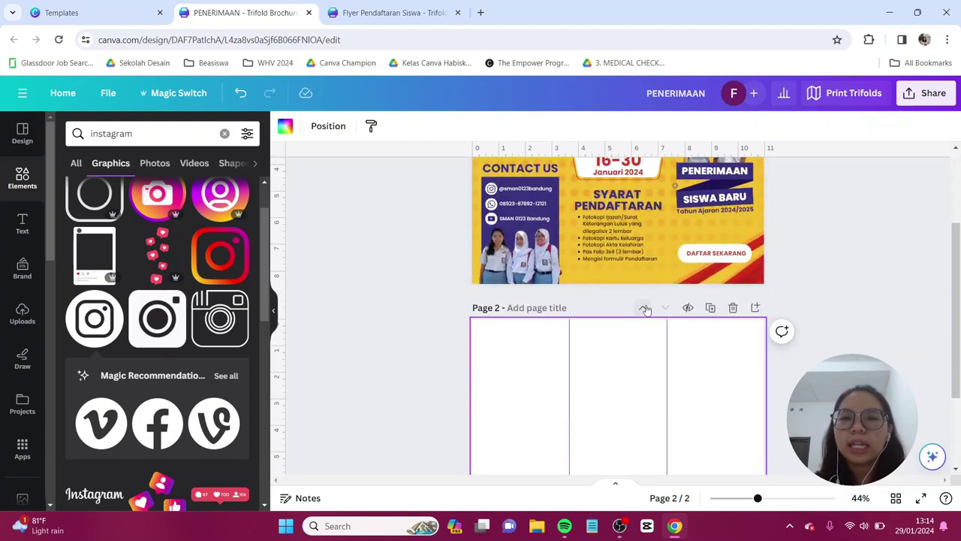
pyautogui.click(662, 270)
pyautogui.moveTo(660, 310); pyautogui.dragTo(646, 302)
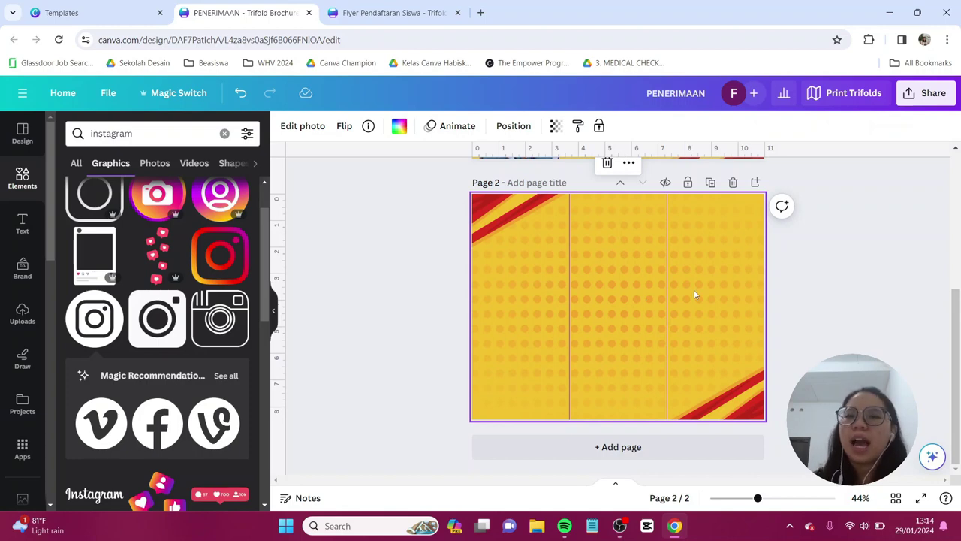
# - Add a dark purple 'EXTRACURRICULAR' heading, resized and placed at page 2's top right
pyautogui.click(22, 222)
pyautogui.click(111, 235)
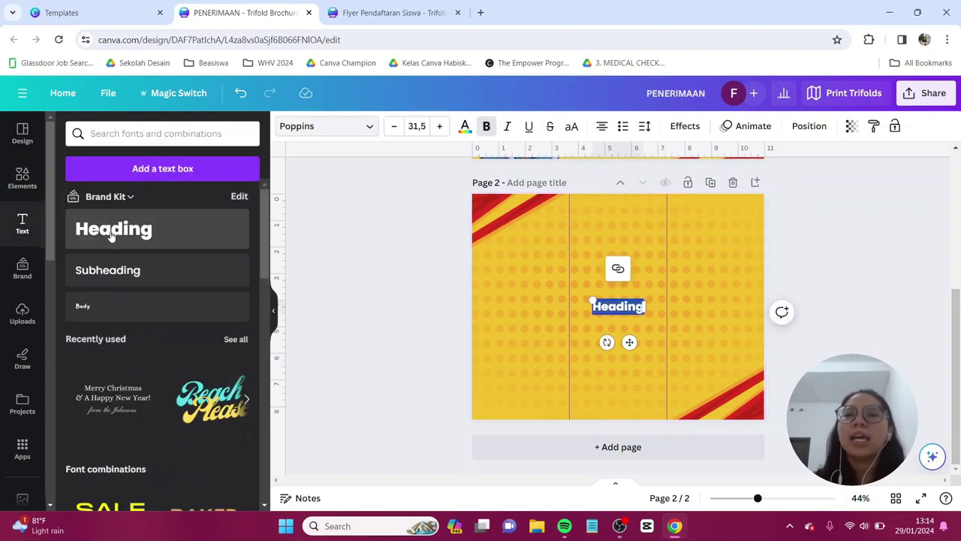
pyautogui.press('capslock')
pyautogui.write('E')
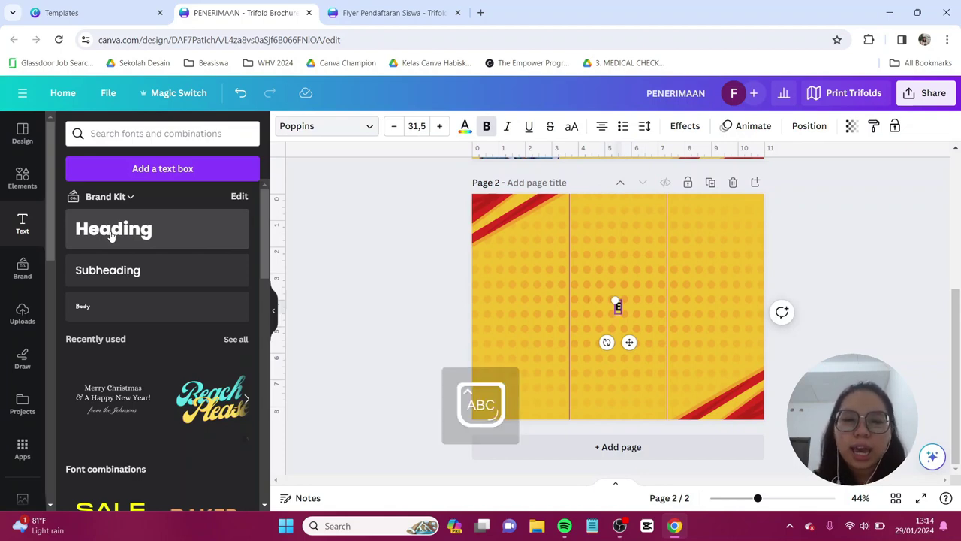
pyautogui.write('XTRAC')
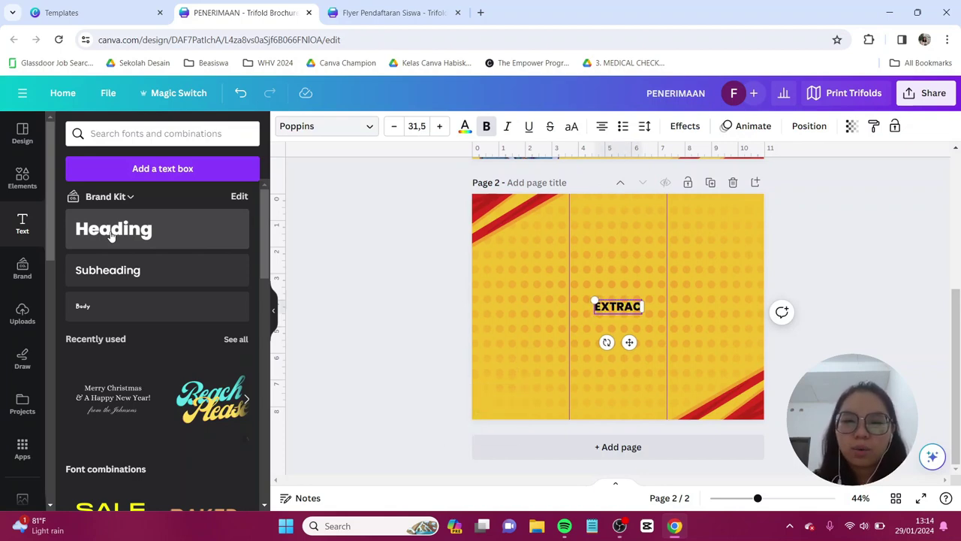
pyautogui.write('URRICULAR')
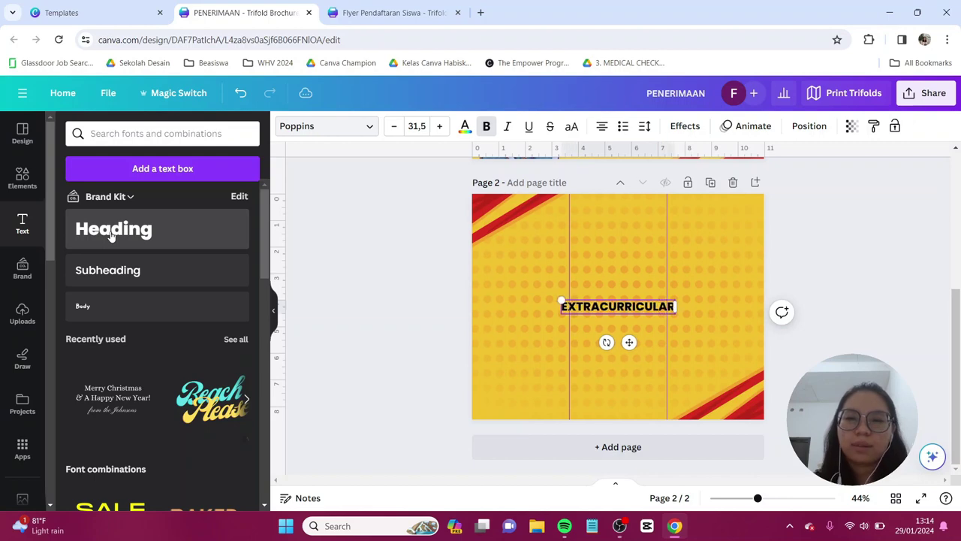
pyautogui.hotkey('ctrl', 'a')
pyautogui.click(465, 125)
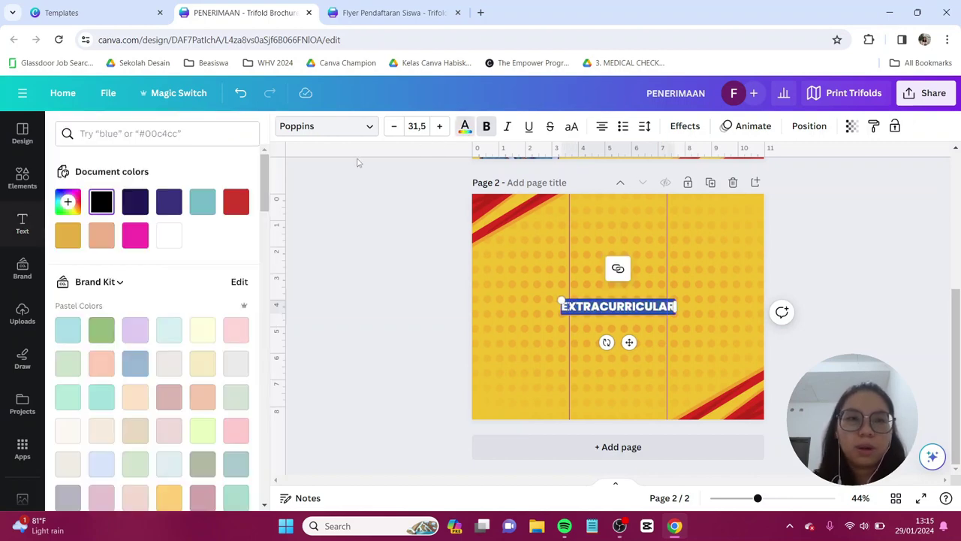
pyautogui.click(169, 201)
pyautogui.moveTo(678, 314); pyautogui.dragTo(730, 228)
pyautogui.click(627, 314)
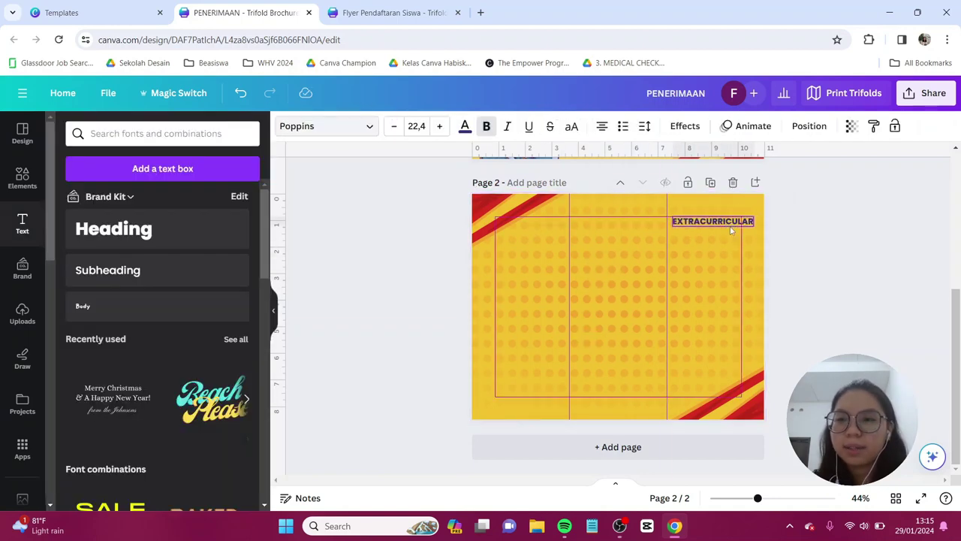
pyautogui.click(691, 309)
pyautogui.scroll(2, 690, 309)
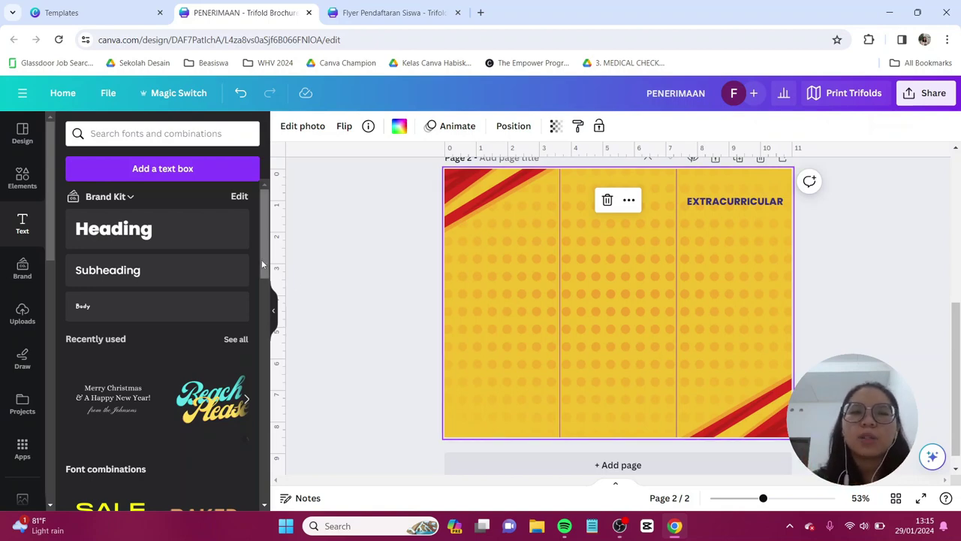
# - Add a rounded square shape from Elements and fill it white
pyautogui.click(23, 180)
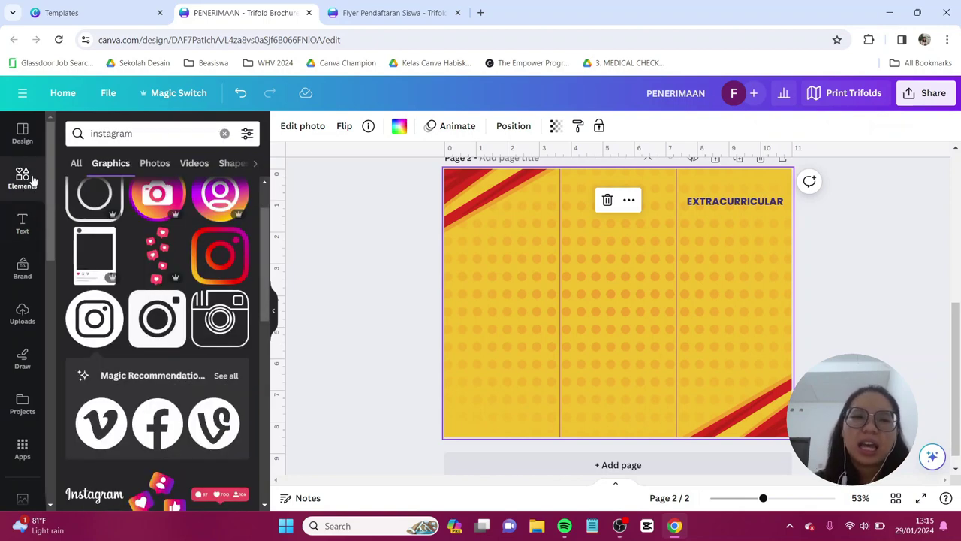
pyautogui.click(29, 177)
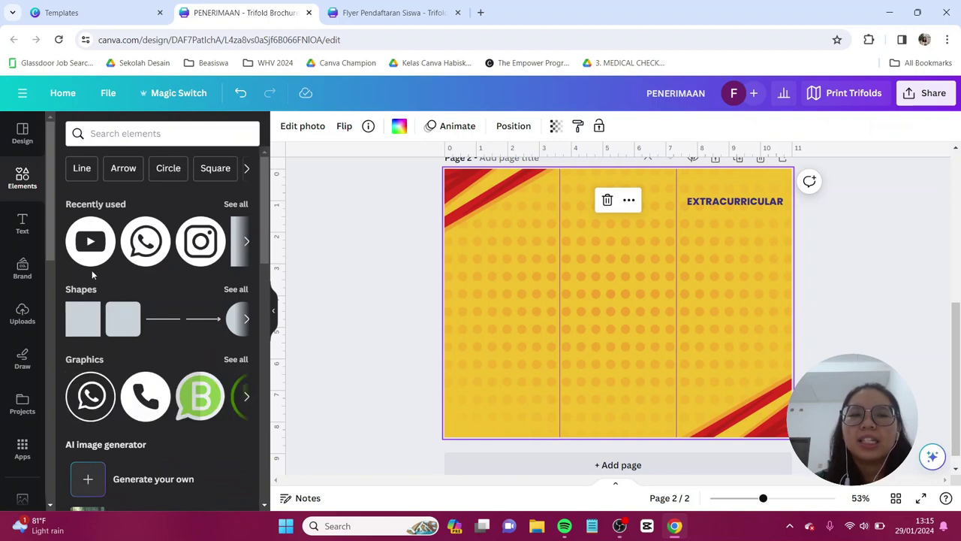
pyautogui.scroll(-1, 93, 272)
pyautogui.click(122, 259)
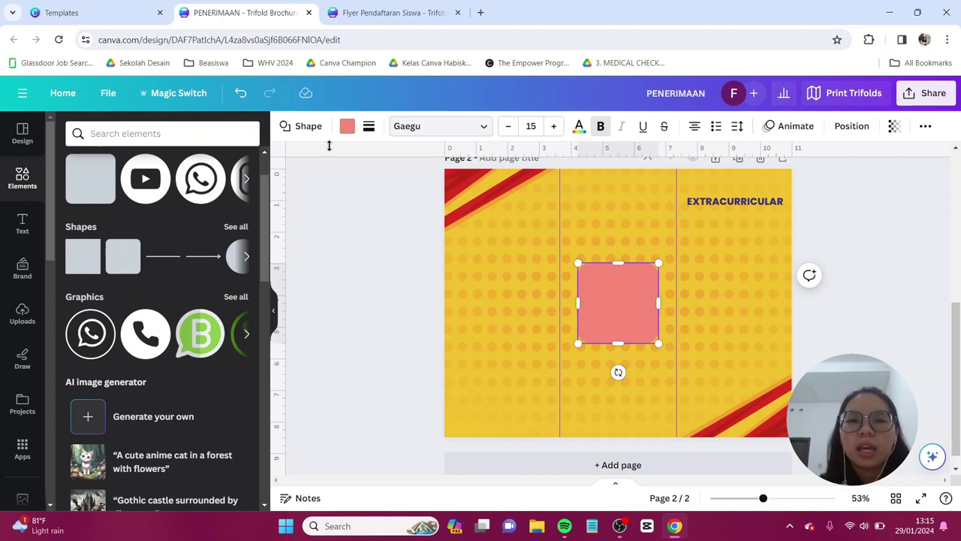
pyautogui.click(347, 128)
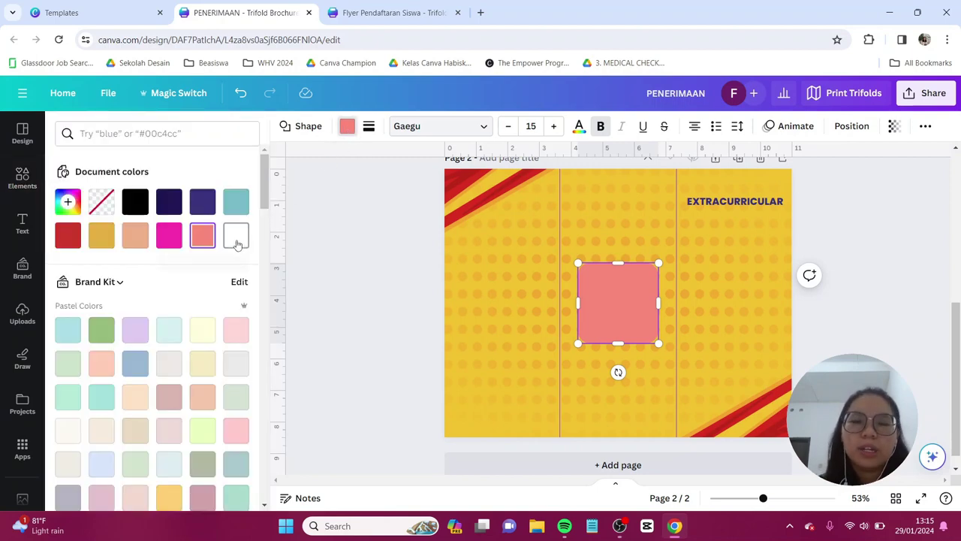
pyautogui.click(236, 236)
# - Resize the square and arrange white squares in a 2×2 grid under EXTRACURRICULAR
pyautogui.moveTo(659, 261); pyautogui.dragTo(635, 293)
pyautogui.click(652, 356)
pyautogui.moveTo(617, 325); pyautogui.dragTo(767, 248)
pyautogui.keyDown('shift'); pyautogui.click(708, 234); pyautogui.keyUp('shift')
pyautogui.press('Right')
pyautogui.press('Right')
pyautogui.press('Right')
pyautogui.press('Right')
pyautogui.press('Right')
pyautogui.press('Right')
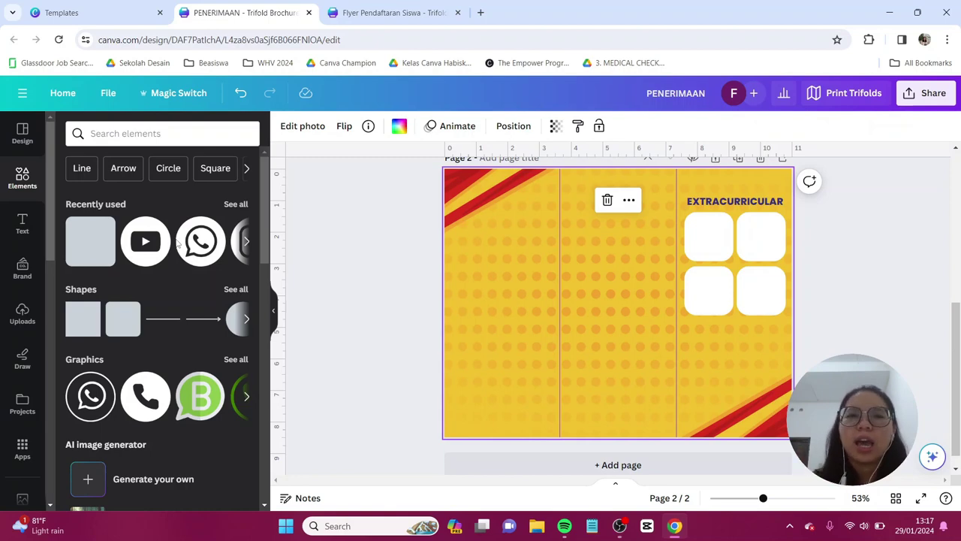
# - Search 'play guitar' and place the woman-with-guitar photo, about 2.1 by 1.4, in the first card
pyautogui.click(138, 133)
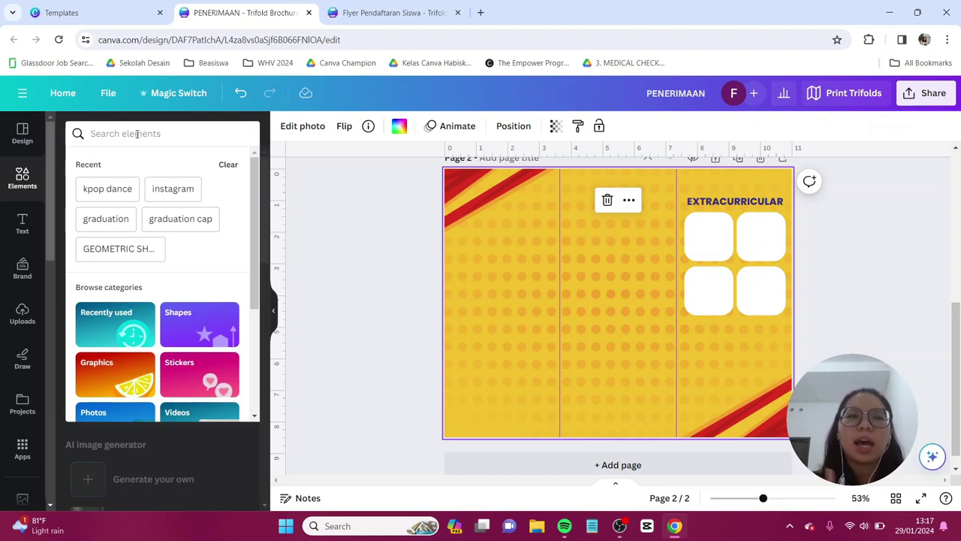
pyautogui.write('play ')
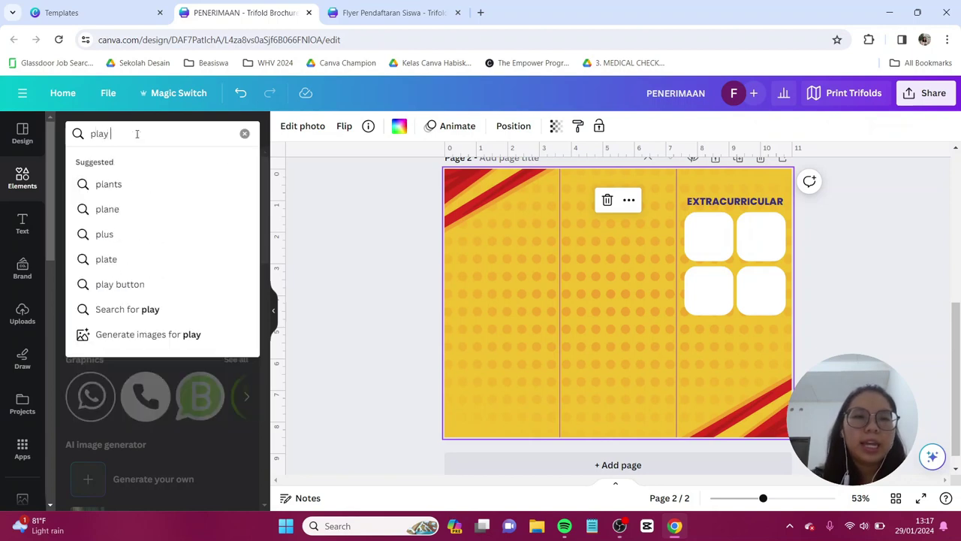
pyautogui.write('guitar')
pyautogui.press('Return')
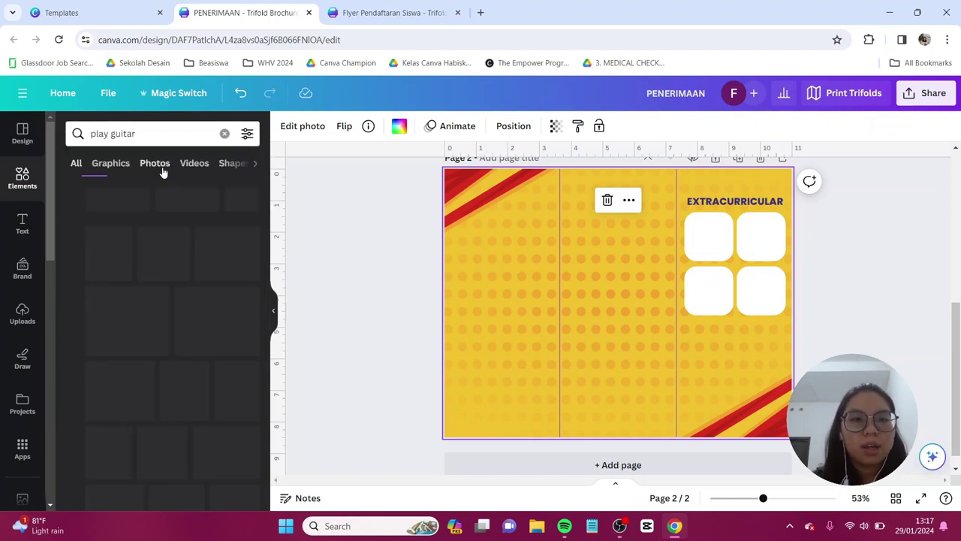
pyautogui.scroll(-1, 166, 225)
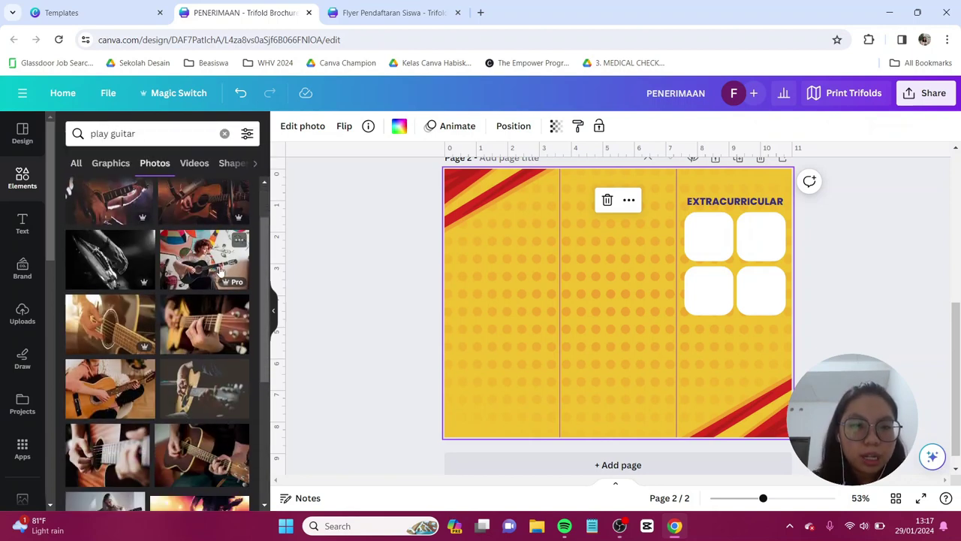
pyautogui.click(204, 259)
pyautogui.moveTo(765, 205); pyautogui.dragTo(717, 236)
pyautogui.click(554, 253)
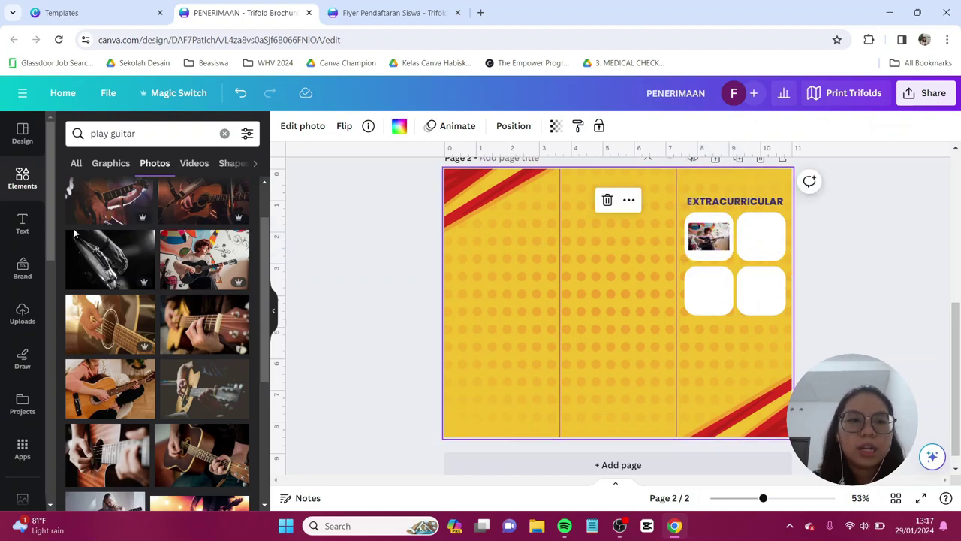
# - Add a 'Musik' subheading beneath the guitar photo
pyautogui.click(22, 223)
pyautogui.click(113, 270)
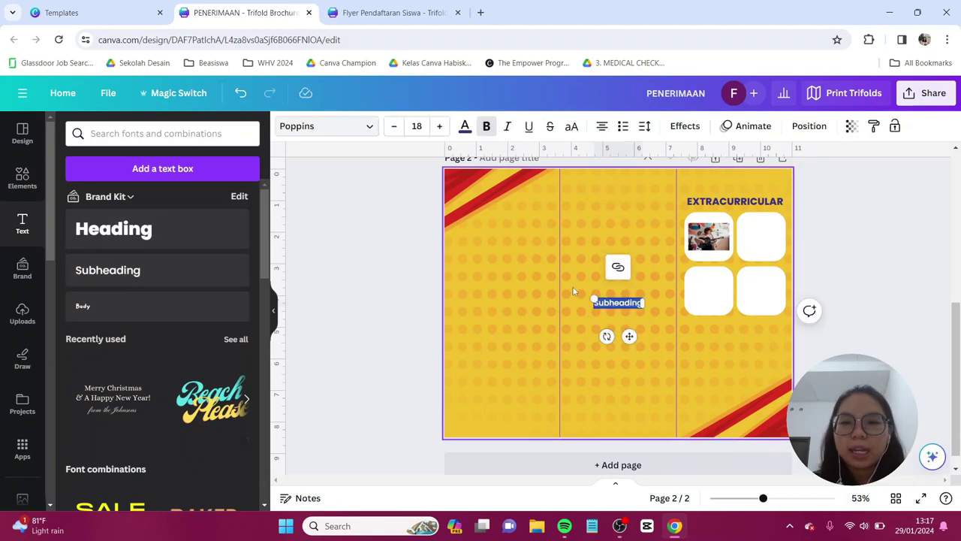
pyautogui.write('M')
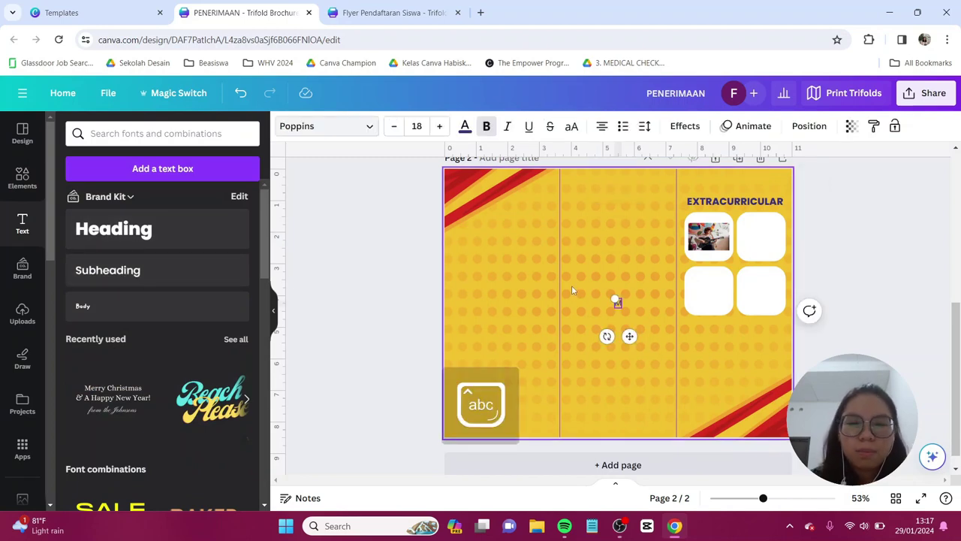
pyautogui.write('usik')
pyautogui.scroll(5, 571, 291)
pyautogui.moveTo(617, 316); pyautogui.dragTo(770, 232)
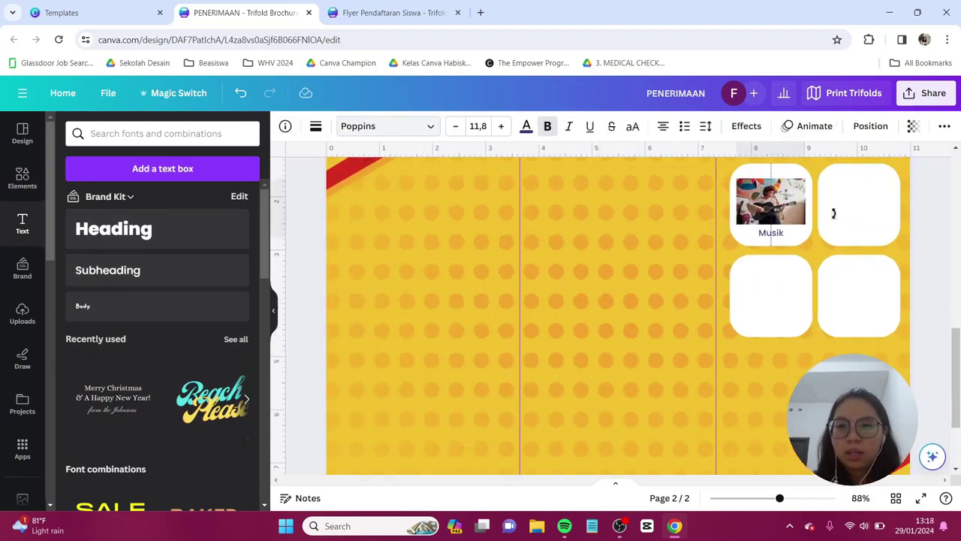
pyautogui.click(913, 250)
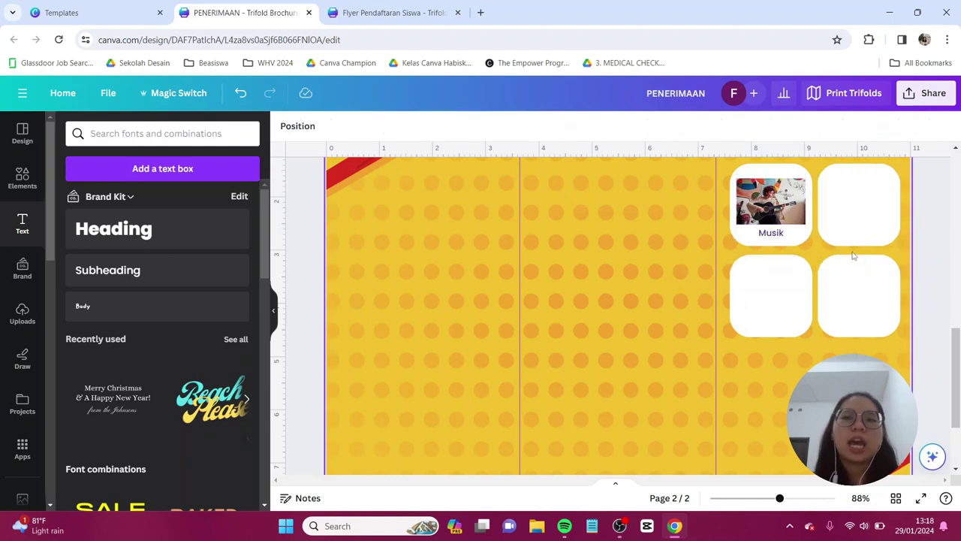
# - Copy the guitar photo and Musik label into the remaining cards
pyautogui.click(770, 233)
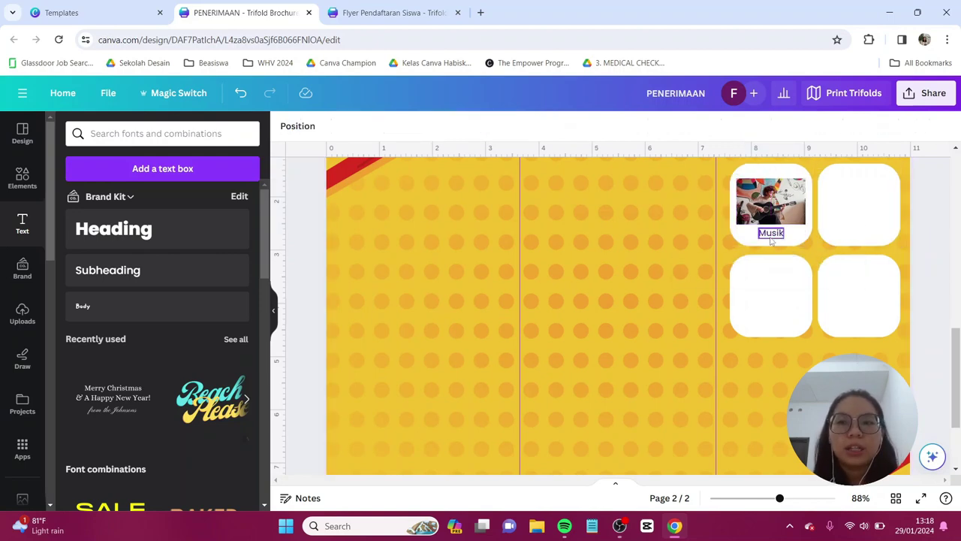
pyautogui.keyDown('shift'); pyautogui.click(780, 203); pyautogui.keyUp('shift')
pyautogui.moveTo(780, 201); pyautogui.dragTo(771, 299)
pyautogui.click(857, 345)
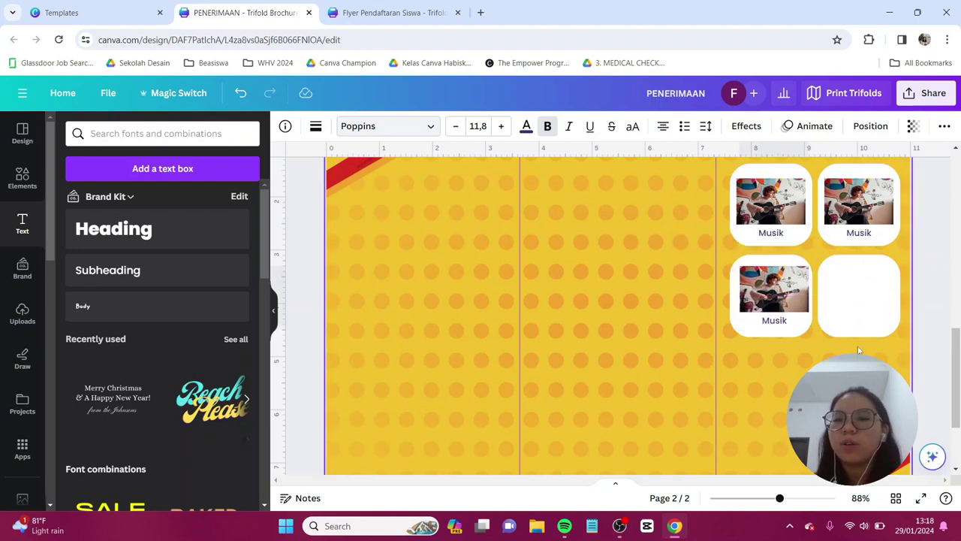
pyautogui.hotkey('ctrl', 'z')
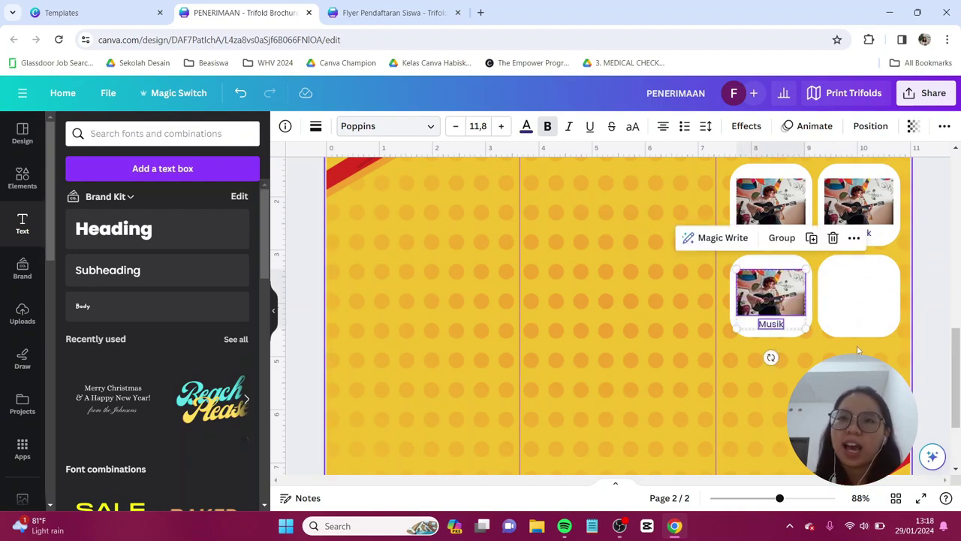
pyautogui.hotkey('ctrl', 'z')
pyautogui.keyDown('ctrl'); pyautogui.scroll(-3, 856, 346); pyautogui.keyUp('ctrl')
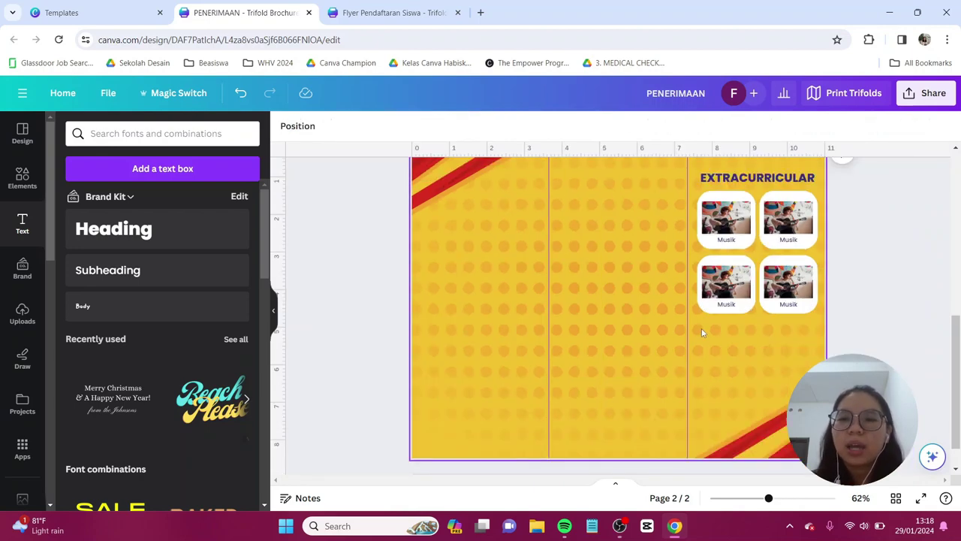
# - Add a Lorem Ipsum paragraph under the cards and a cheering-students photo at bottom right
pyautogui.moveTo(701, 327); pyautogui.dragTo(809, 383)
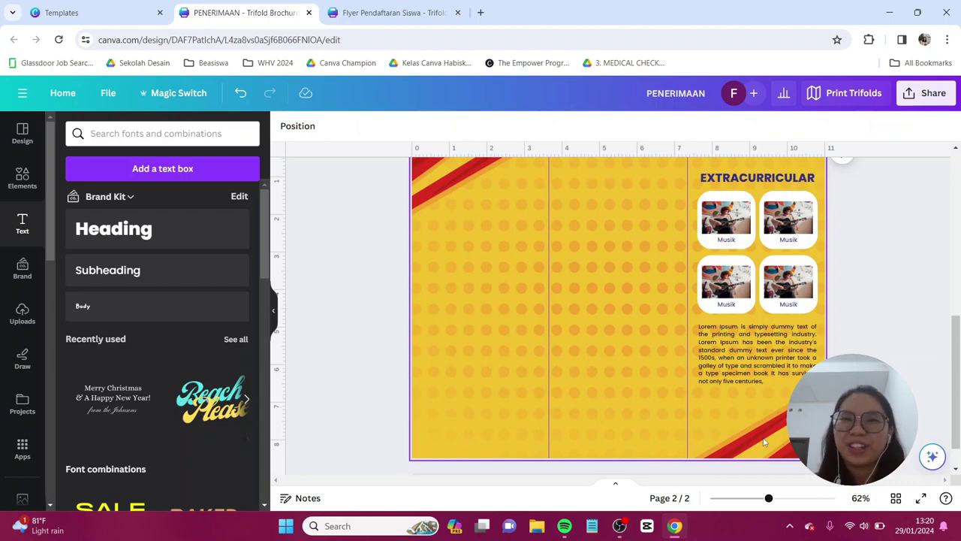
pyautogui.scroll(-2, 840, 299)
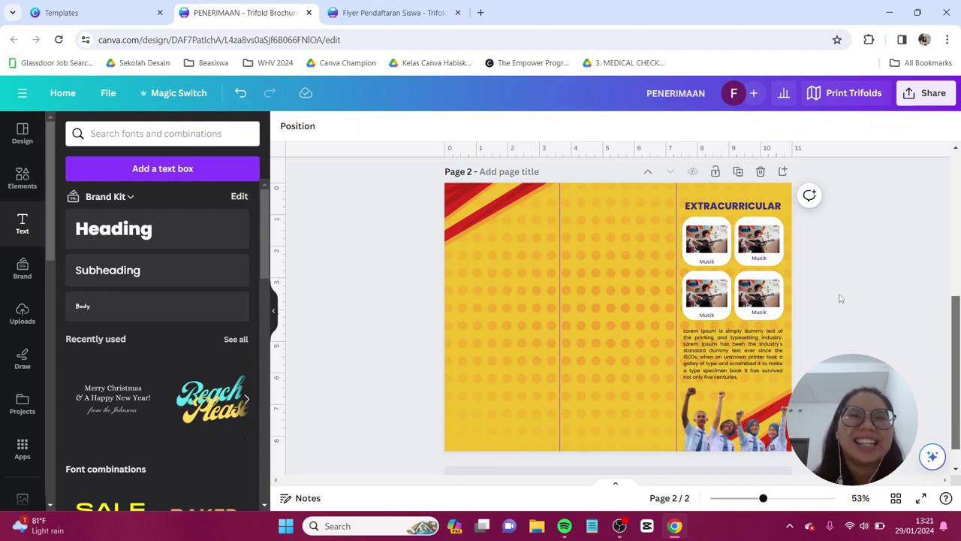
# - Select the bottom-left card's photo and label, then scroll back to page 1
pyautogui.moveTo(578, 204); pyautogui.dragTo(658, 251)
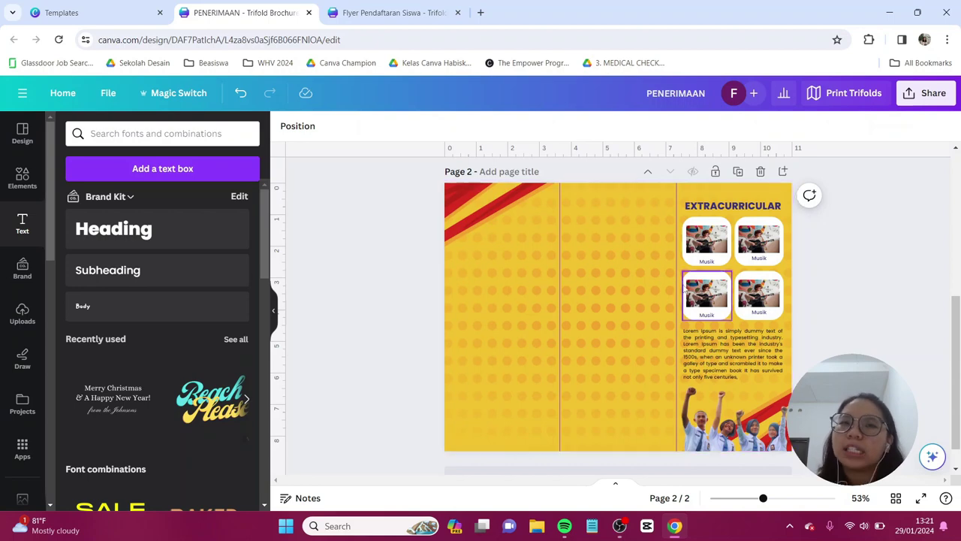
pyautogui.scroll(5, 789, 234)
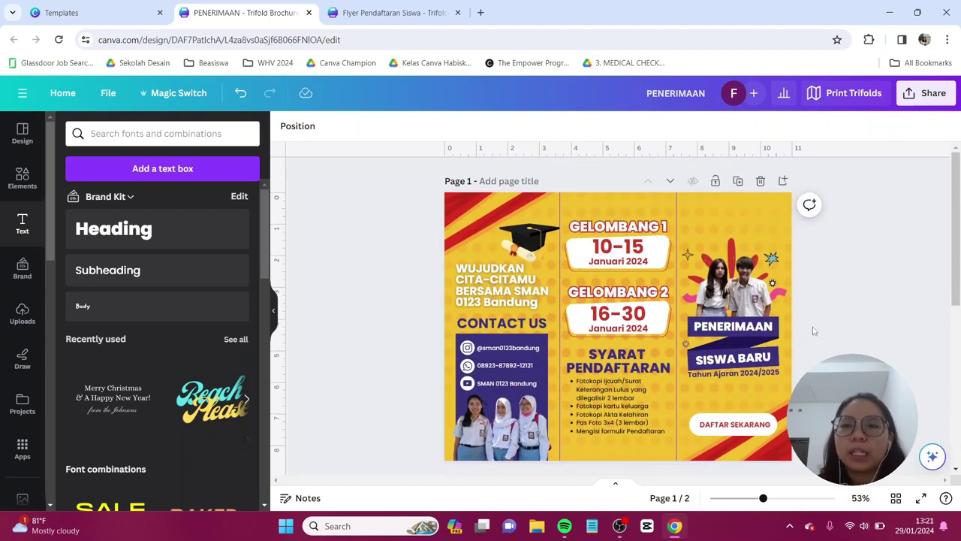
pyautogui.scroll(-1, 719, 261)
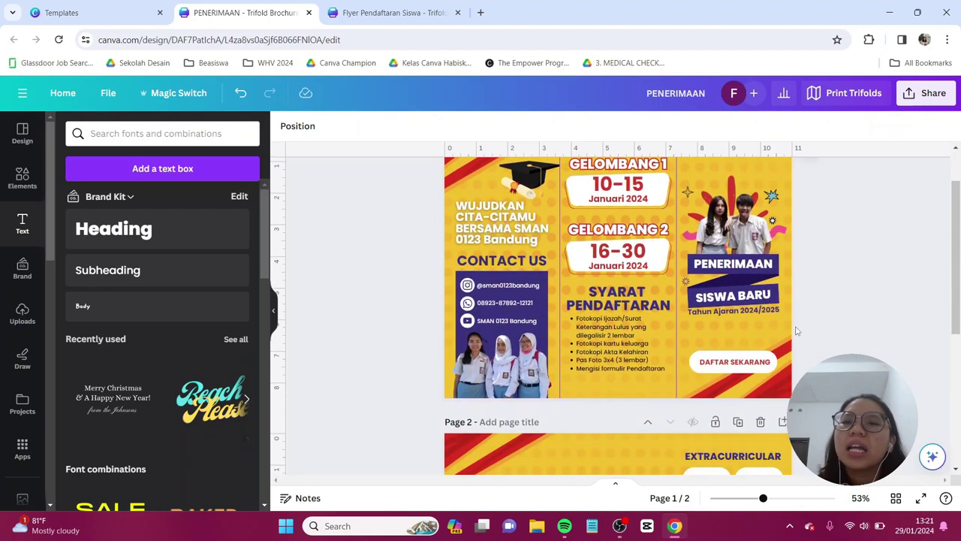
# - Copy the PENERIMAAN and SISWA BARU banner labels from page 1 onto page 2
pyautogui.click(779, 272)
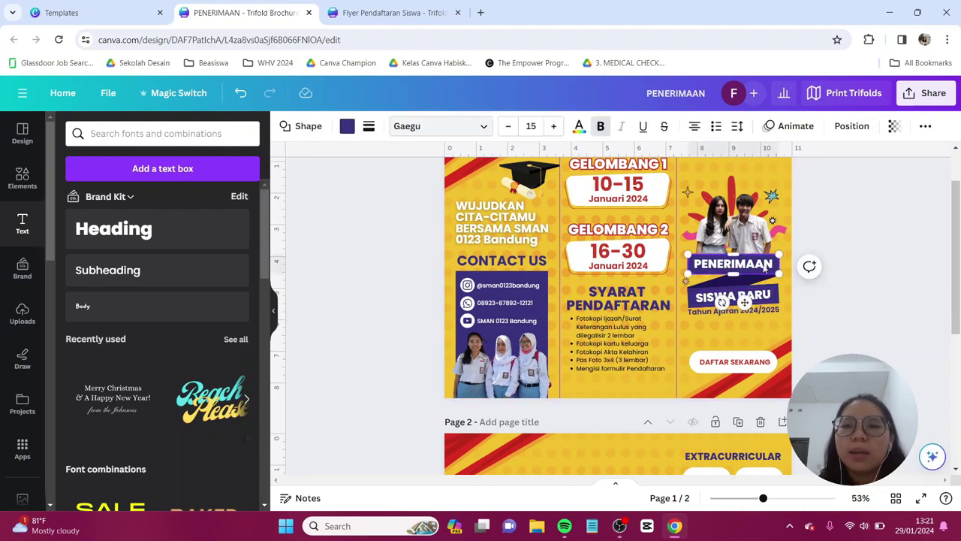
pyautogui.keyDown('shift'); pyautogui.click(778, 299); pyautogui.keyUp('shift')
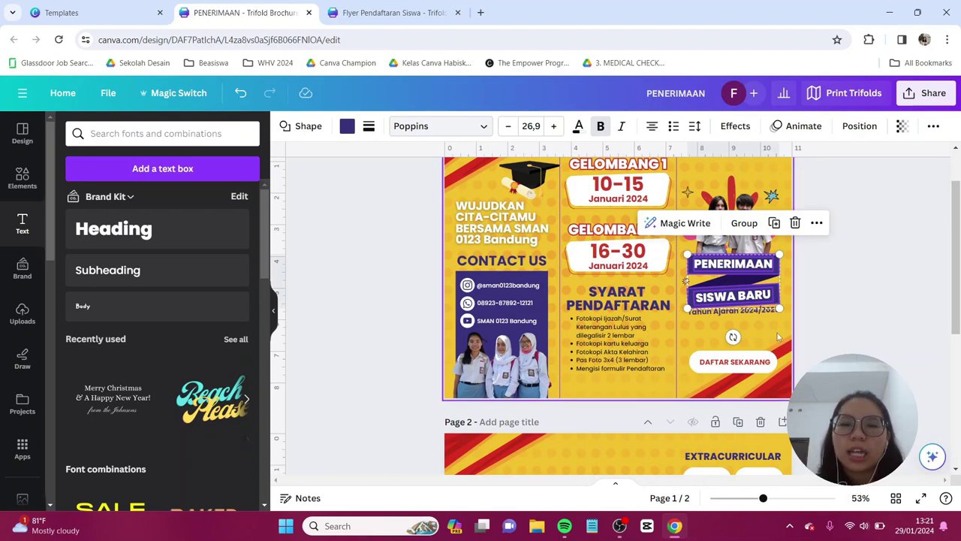
pyautogui.scroll(-5, 826, 301)
pyautogui.click(607, 327)
pyautogui.scroll(-2, 630, 321)
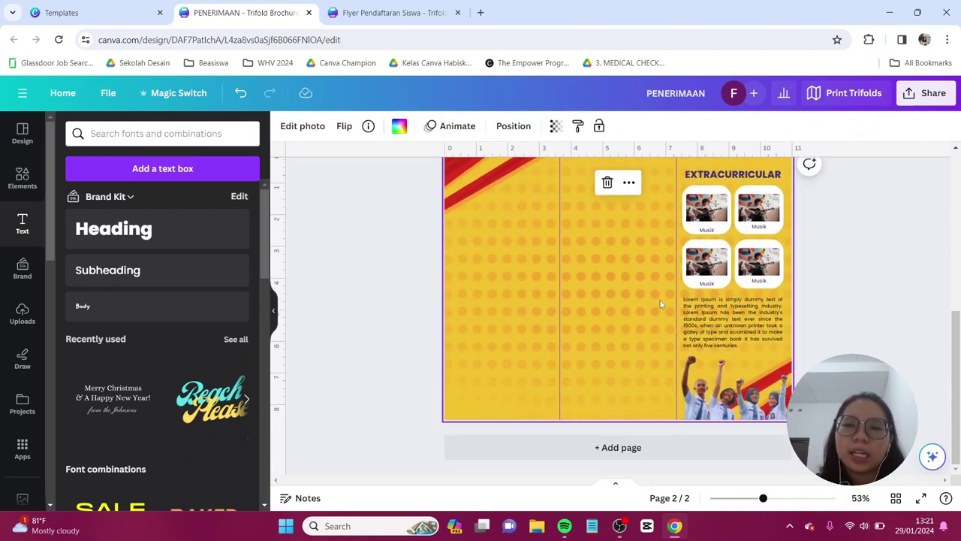
pyautogui.hotkey('ctrl', 'v')
# - Move the banners to the middle panel with SISWA BARU aligned beneath PENERIMAAN
pyautogui.moveTo(734, 290); pyautogui.dragTo(617, 236)
pyautogui.scroll(2, 624, 258)
pyautogui.click(635, 276)
pyautogui.moveTo(634, 276); pyautogui.dragTo(635, 268)
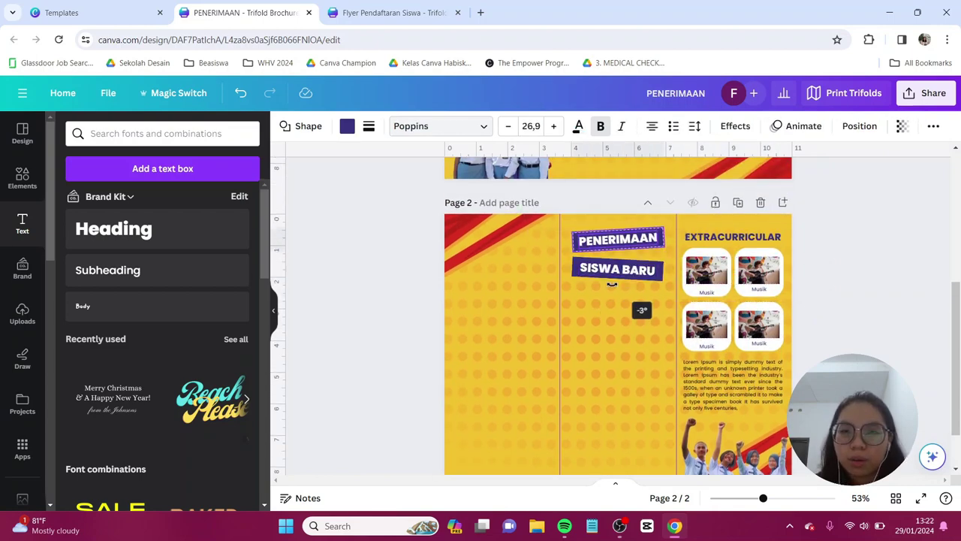
pyautogui.click(631, 255)
pyautogui.click(628, 242)
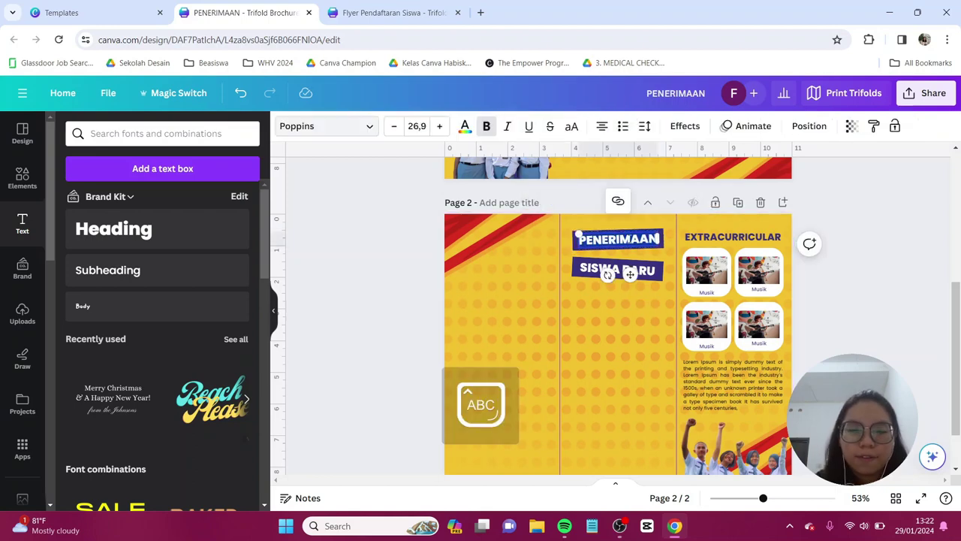
# - Retype the banner labels as 'FASILITAS' and 'SEKOLAH'
pyautogui.doubleClick(658, 239)
pyautogui.write('FASIL')
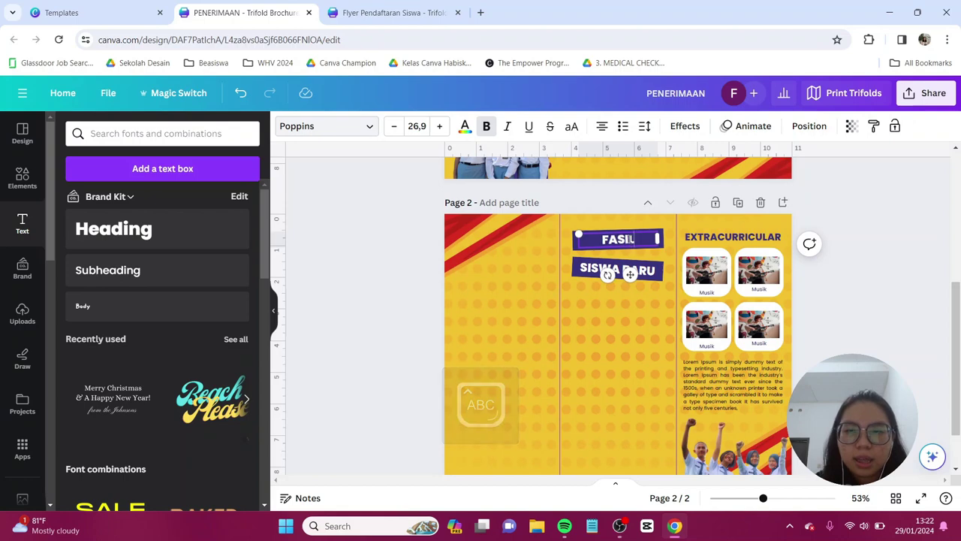
pyautogui.write('ITAS')
pyautogui.doubleClick(629, 272)
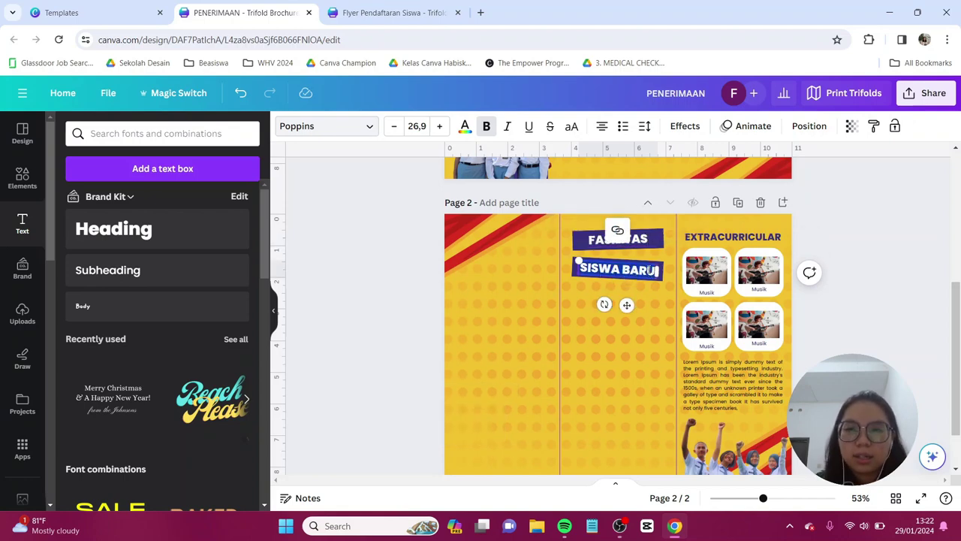
pyautogui.write('SEKOLAH')
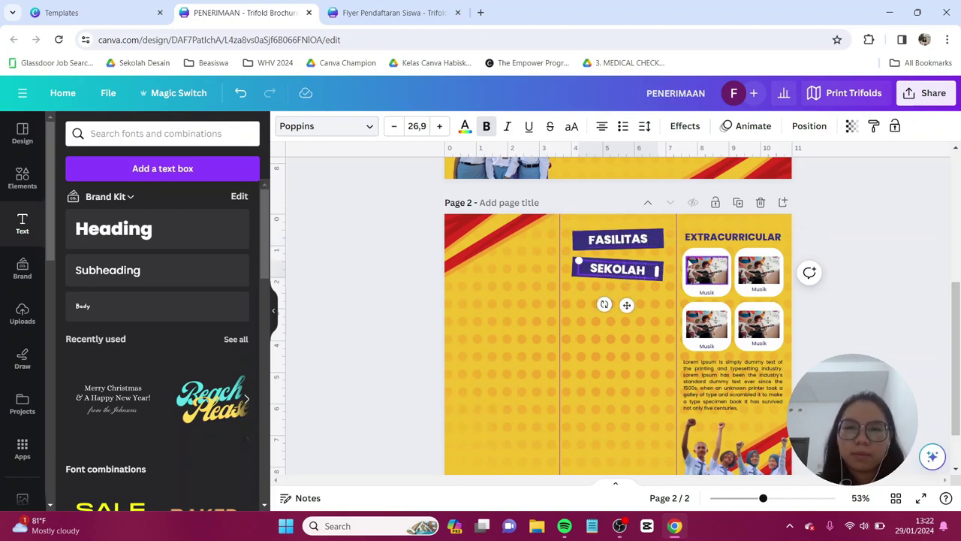
pyautogui.click(605, 291)
pyautogui.scroll(1, 606, 291)
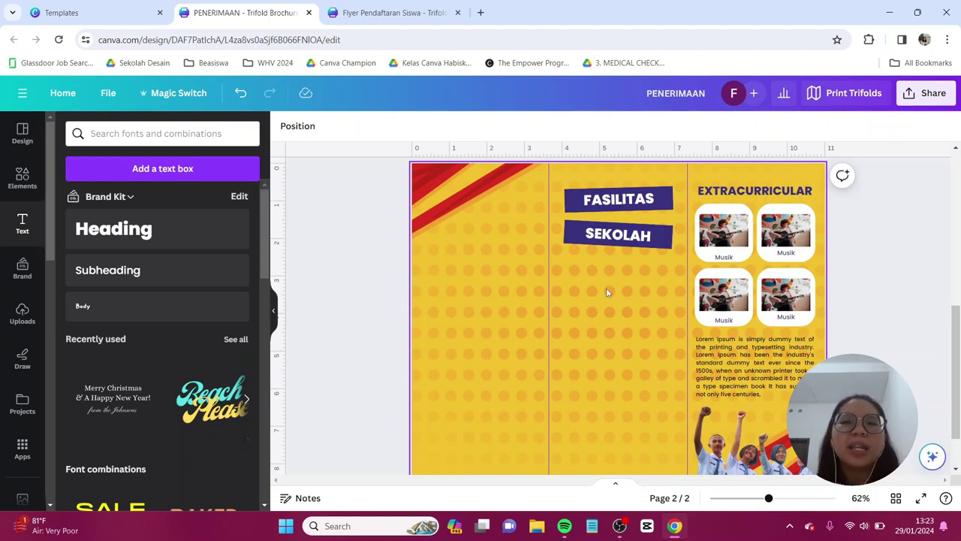
# - In Elements, clear the 'play guitar' search and scroll down to the Frames section
pyautogui.click(734, 235)
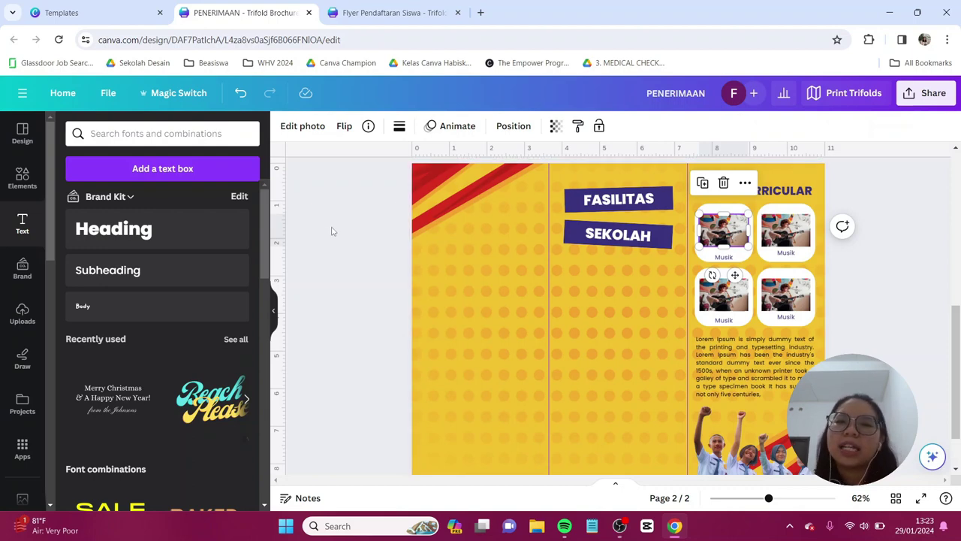
pyautogui.click(11, 179)
pyautogui.click(12, 178)
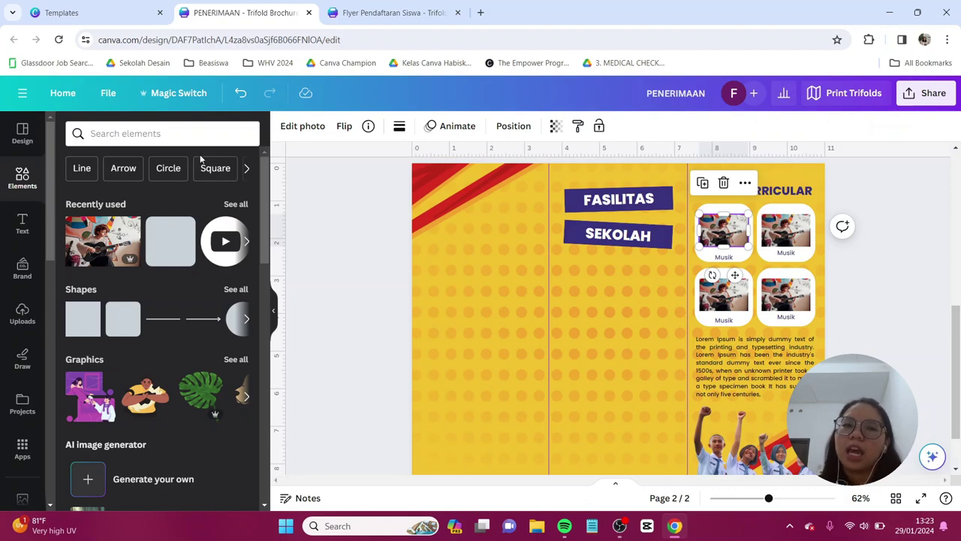
pyautogui.scroll(-4, 165, 219)
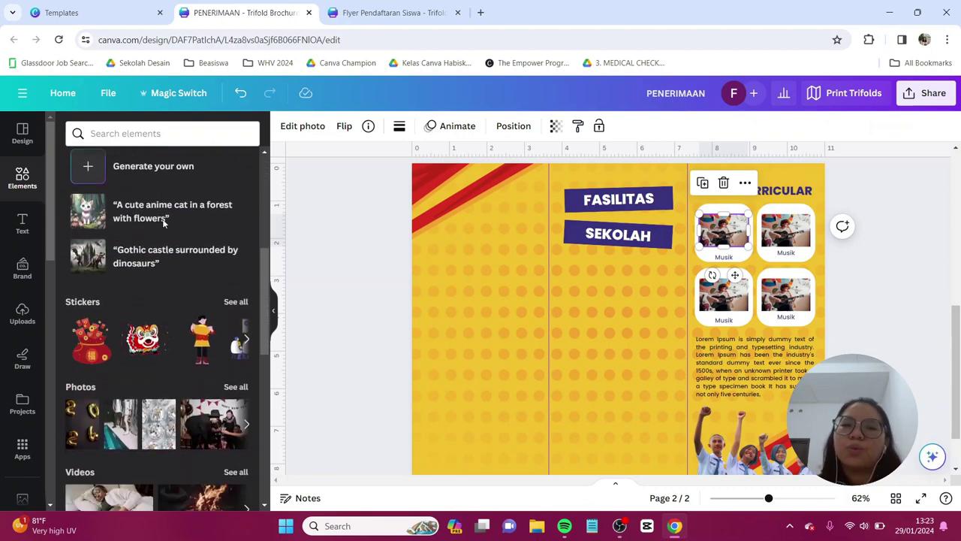
pyautogui.scroll(-6, 163, 220)
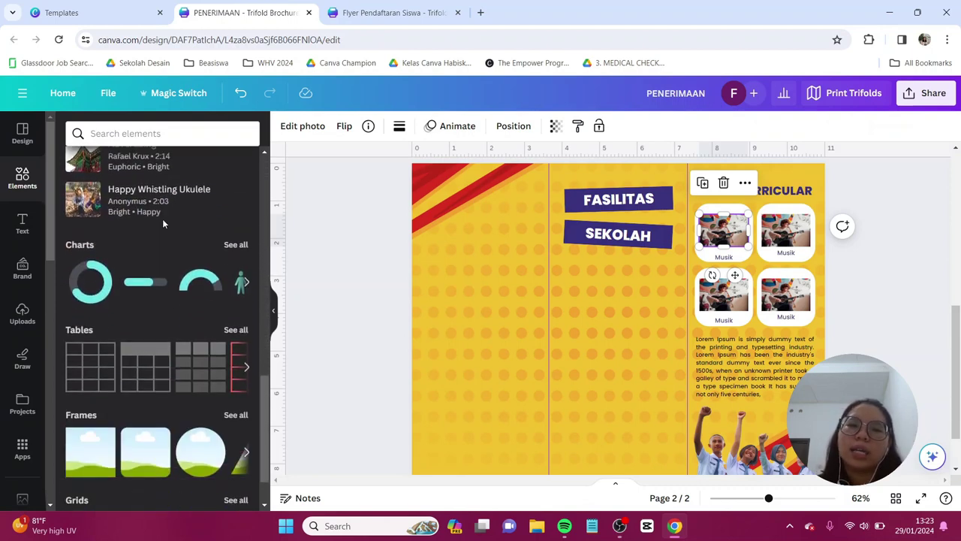
pyautogui.scroll(-3, 162, 218)
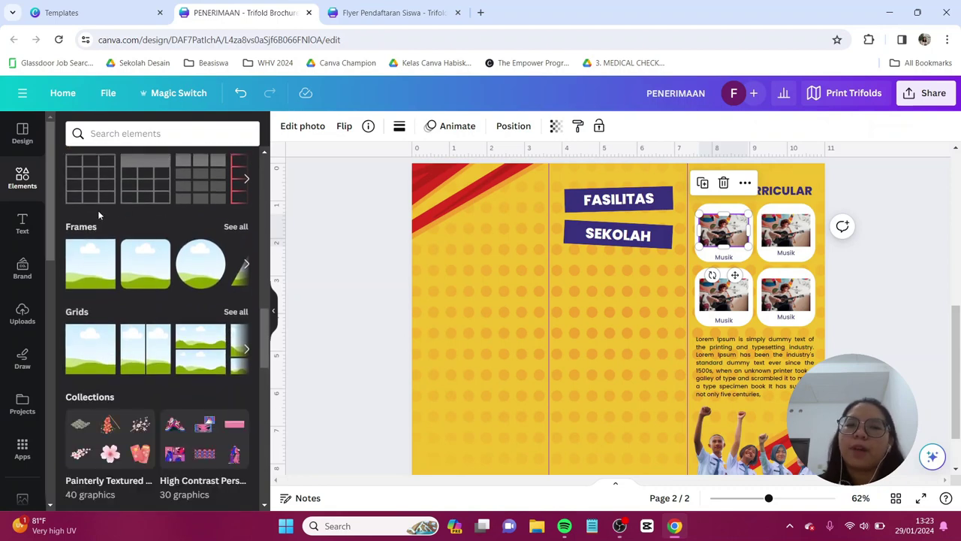
# - Add a small circle frame below the FASILITAS / SEKOLAH titles and duplicate it beside itself
pyautogui.click(211, 274)
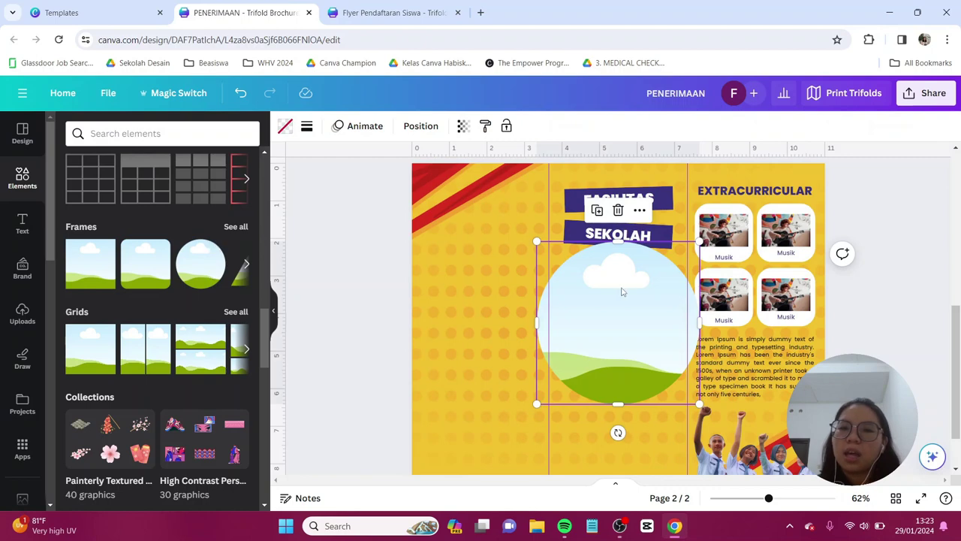
pyautogui.moveTo(623, 293); pyautogui.dragTo(598, 273)
pyautogui.moveTo(672, 226); pyautogui.dragTo(571, 315)
pyautogui.moveTo(537, 351); pyautogui.dragTo(589, 297)
pyautogui.moveTo(629, 329); pyautogui.dragTo(620, 320)
pyautogui.moveTo(582, 290); pyautogui.dragTo(588, 298)
pyautogui.hotkey('ctrl', 'd')
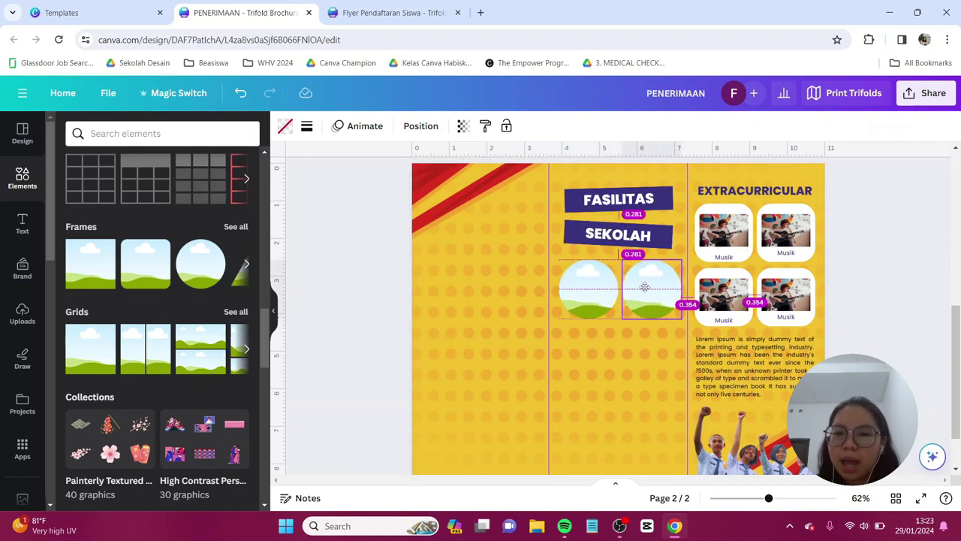
pyautogui.keyDown('shift'); pyautogui.click(584, 290); pyautogui.keyUp('shift')
pyautogui.hotkey('ctrl', 'z')
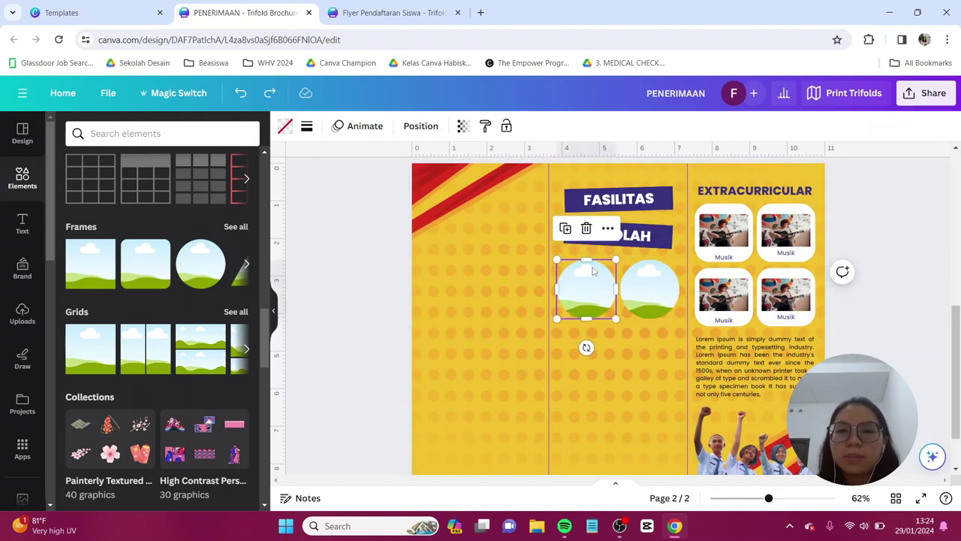
# - Give the left circle frame a solid red border
pyautogui.click(307, 127)
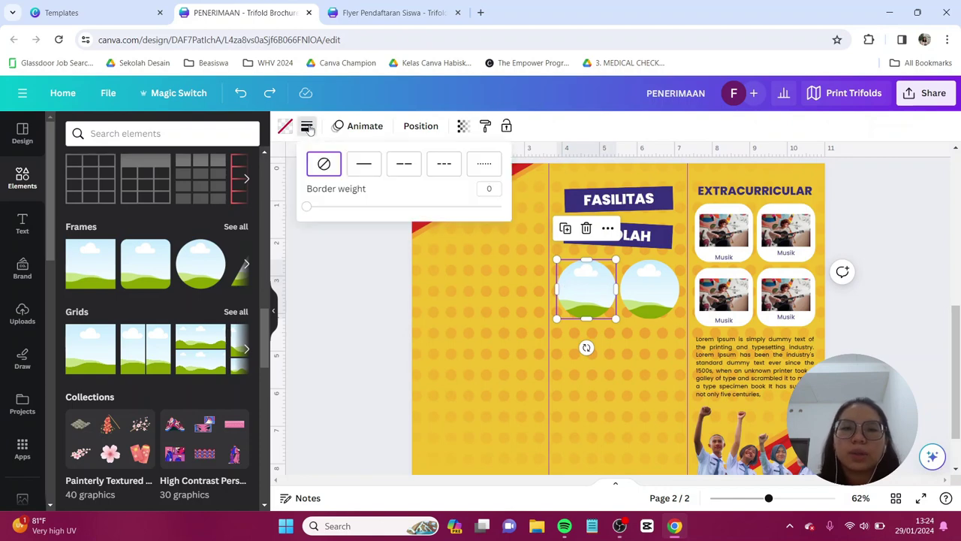
pyautogui.click(370, 169)
pyautogui.click(308, 127)
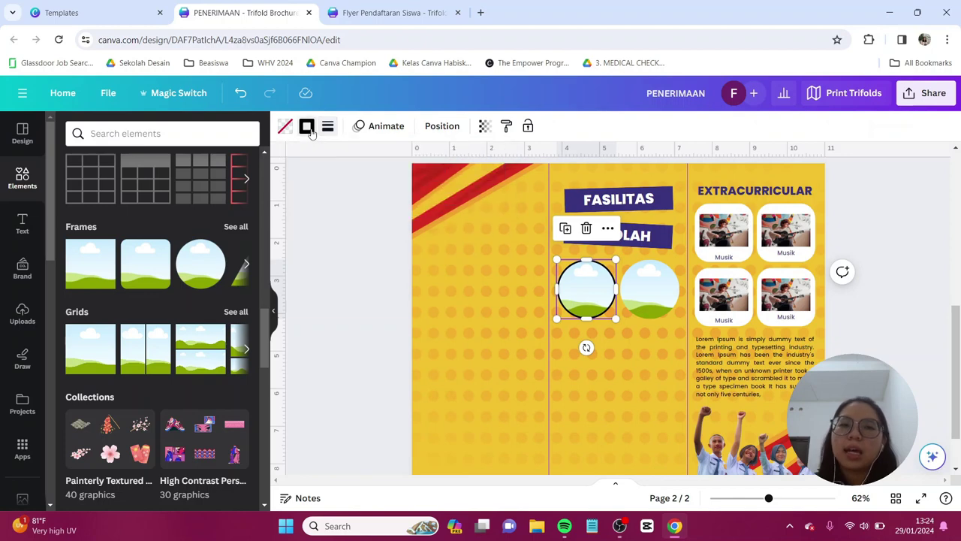
pyautogui.click(308, 127)
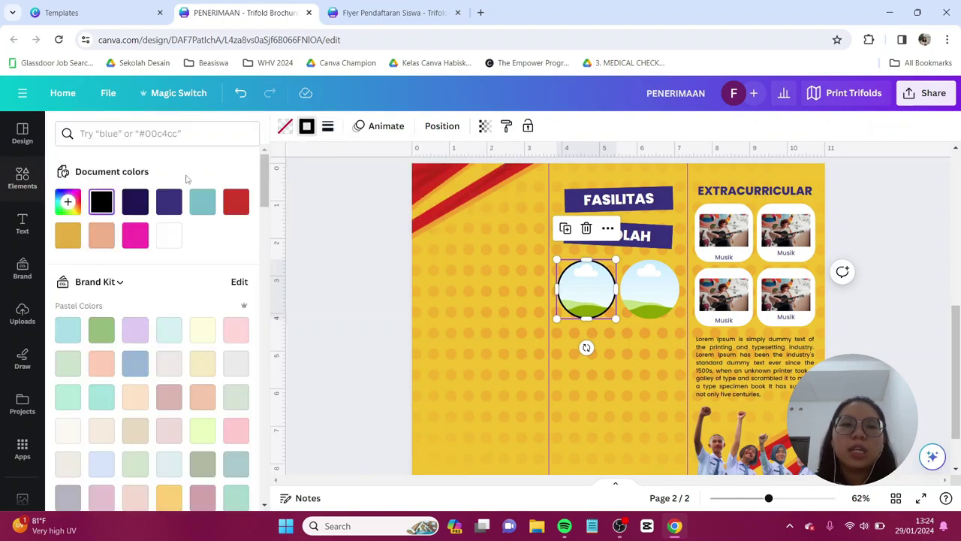
pyautogui.click(237, 205)
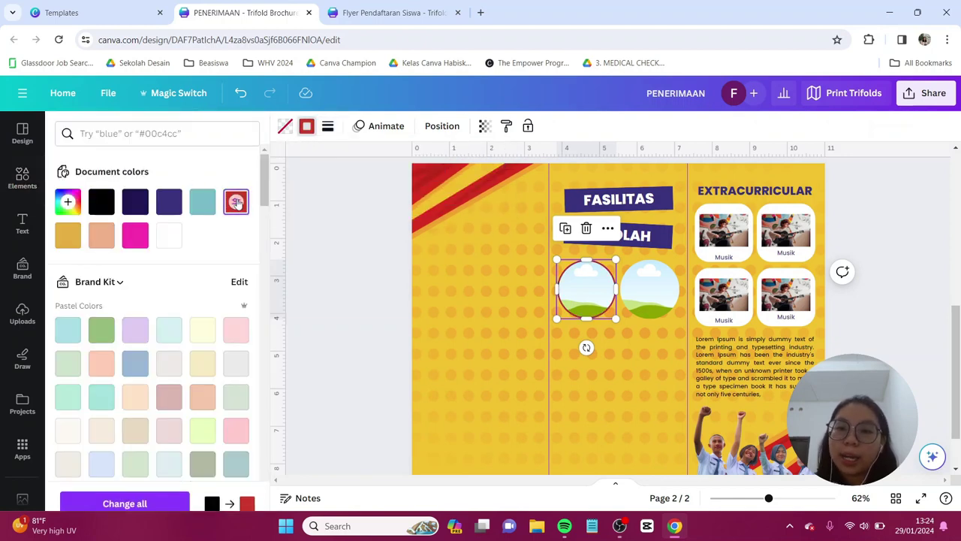
# - Give the right circle frame a solid red border
pyautogui.click(647, 280)
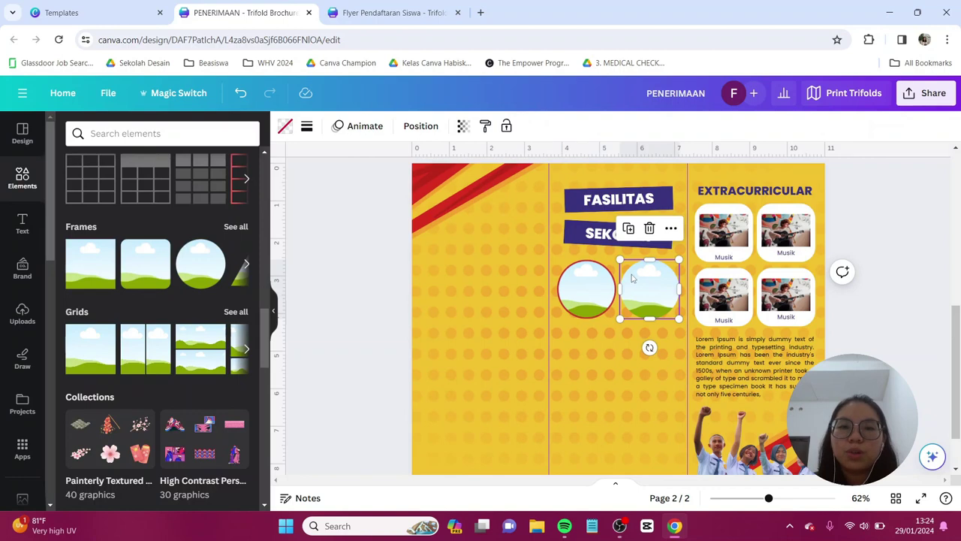
pyautogui.click(306, 127)
pyautogui.click(365, 168)
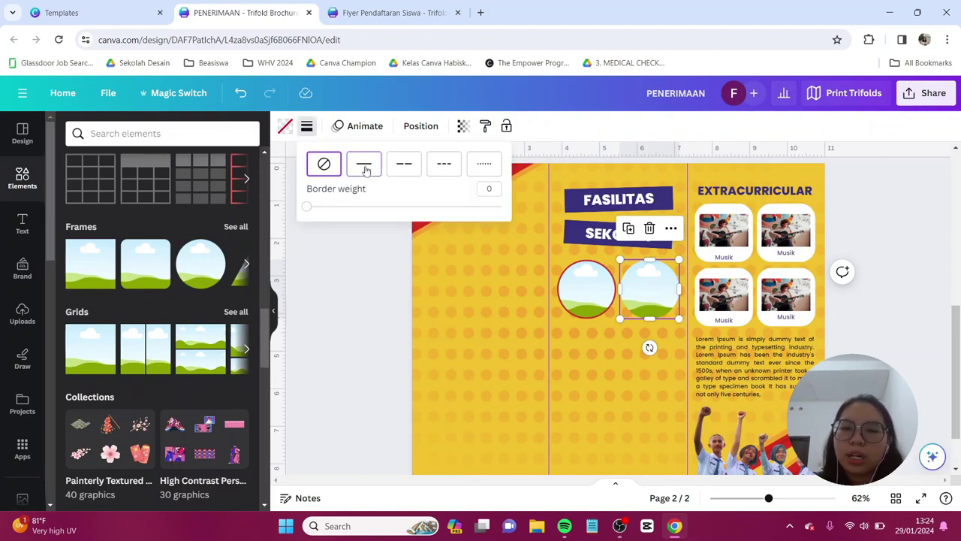
pyautogui.click(306, 126)
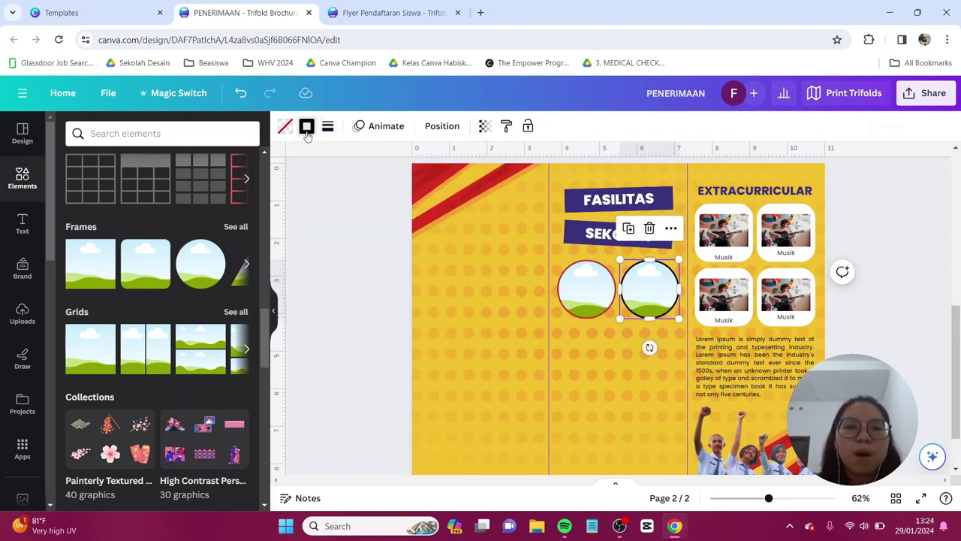
pyautogui.click(236, 201)
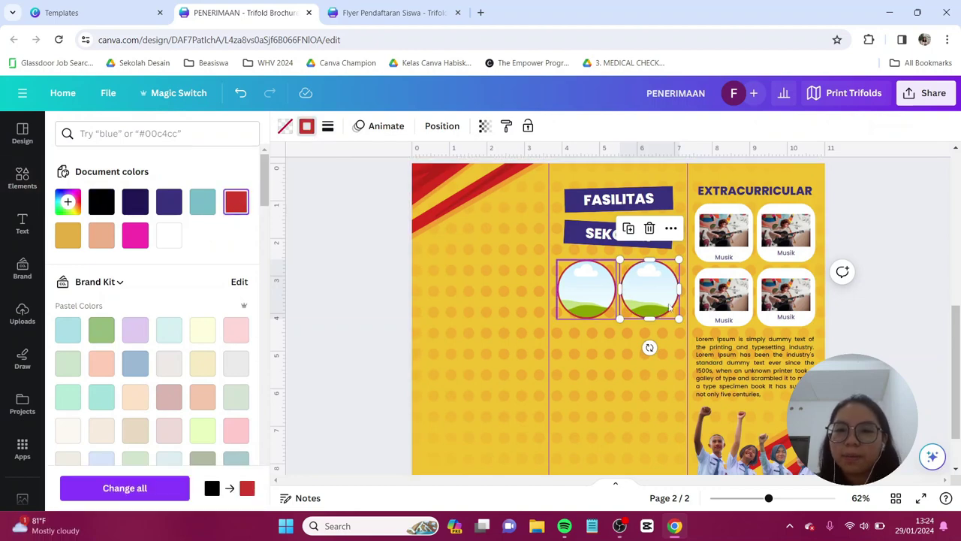
pyautogui.press('Escape')
pyautogui.scroll(-5, 99, 293)
# - Add a square shaped into a thin bar over the left circle, with a copy on the right circle
pyautogui.scroll(5, 127, 277)
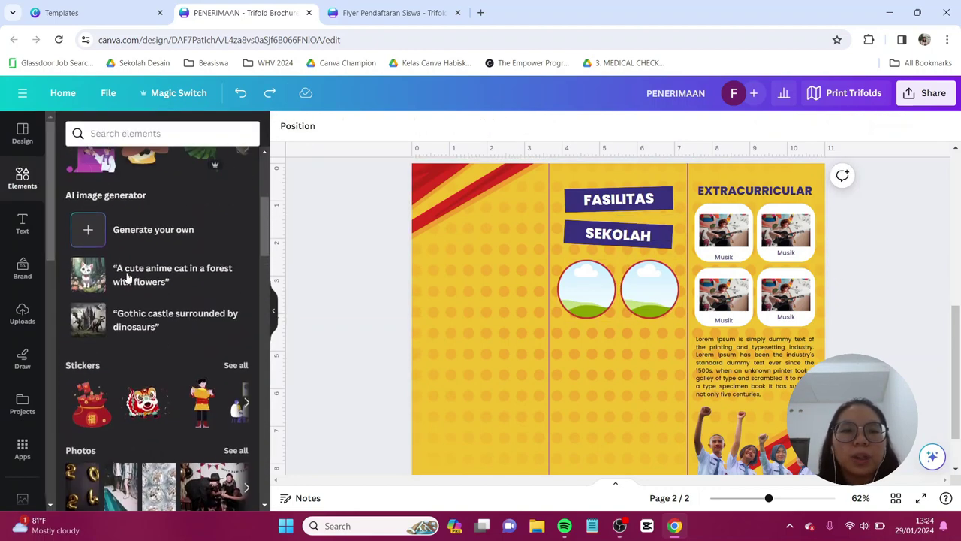
pyautogui.click(88, 327)
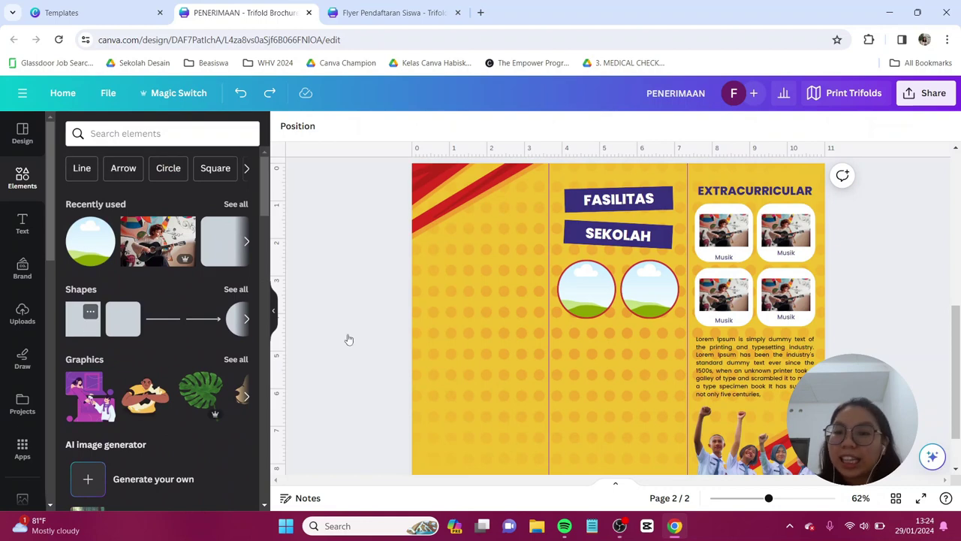
pyautogui.moveTo(665, 274); pyautogui.dragTo(630, 355)
pyautogui.scroll(2, 628, 390)
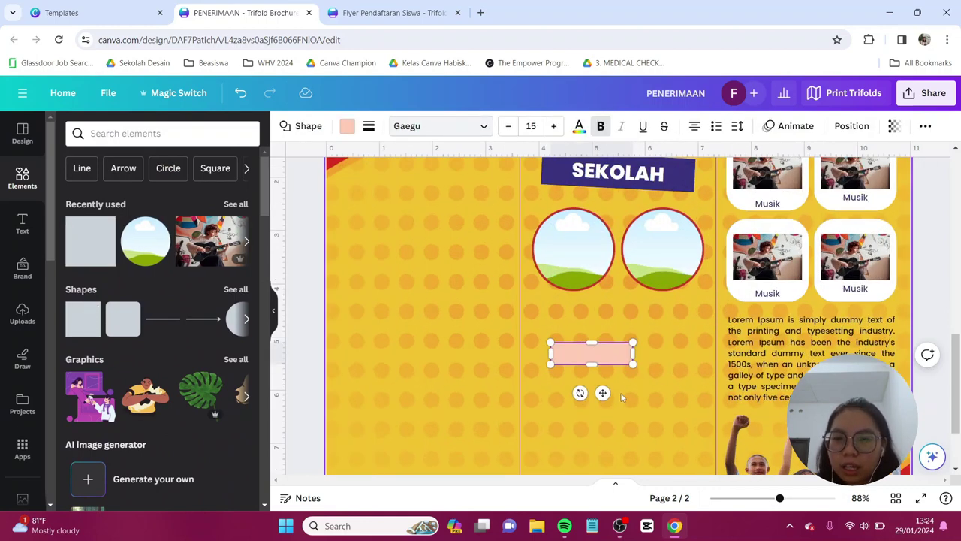
pyautogui.scroll(3, 626, 390)
pyautogui.moveTo(590, 380); pyautogui.dragTo(581, 238)
pyautogui.hotkey('ctrl', 'd')
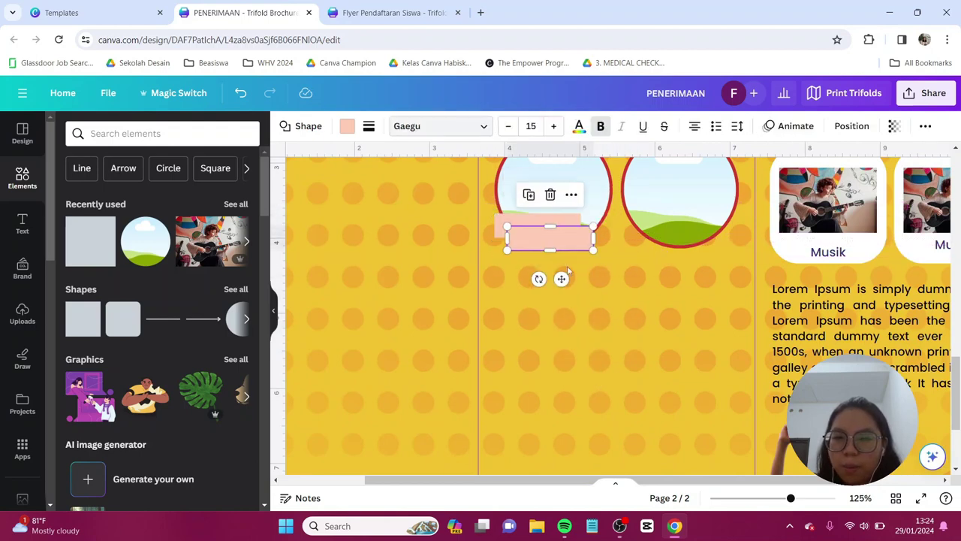
pyautogui.moveTo(548, 268); pyautogui.dragTo(678, 270)
# - Fill both bars red and align the left bar
pyautogui.click(645, 316)
pyautogui.scroll(2, 644, 316)
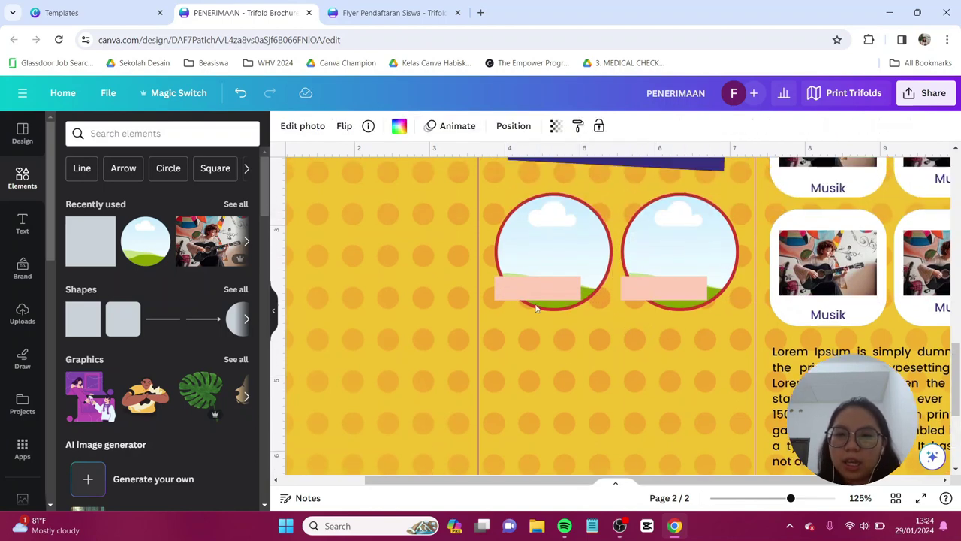
pyautogui.click(537, 291)
pyautogui.keyDown('shift'); pyautogui.click(678, 289); pyautogui.keyUp('shift')
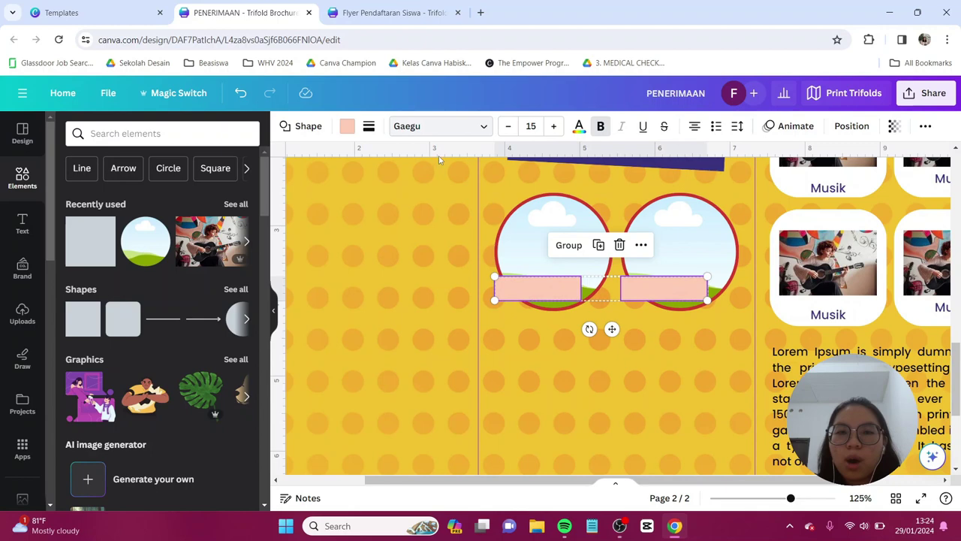
pyautogui.click(348, 127)
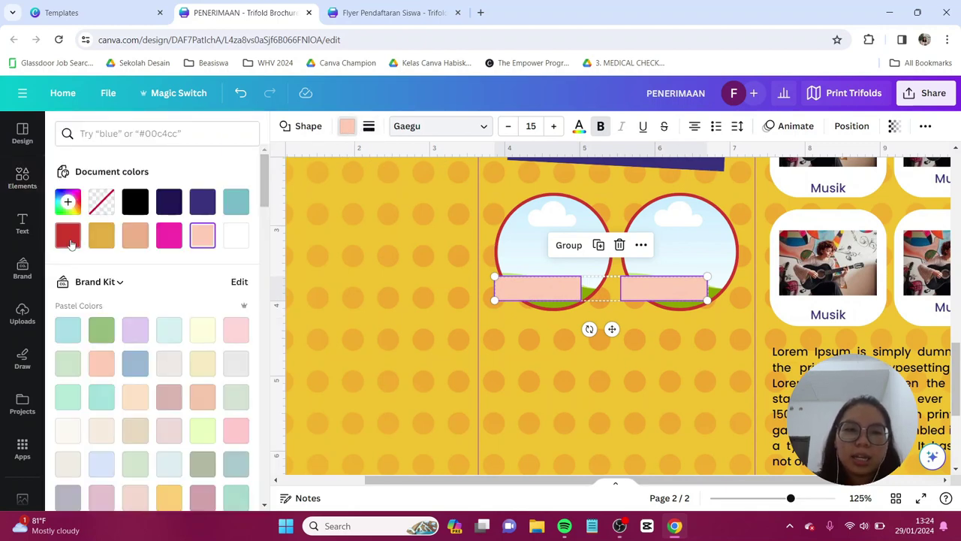
pyautogui.click(68, 235)
pyautogui.click(512, 243)
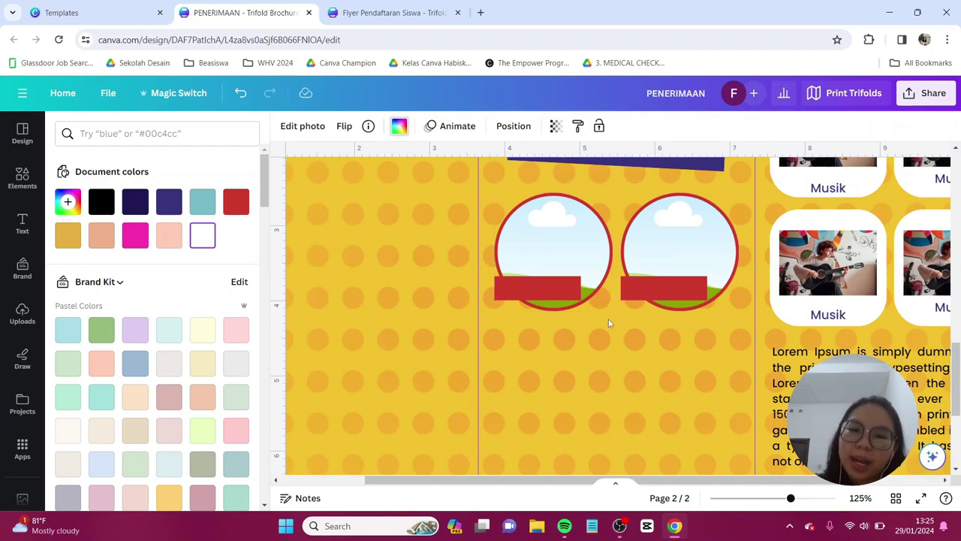
pyautogui.moveTo(547, 282); pyautogui.dragTo(547, 283)
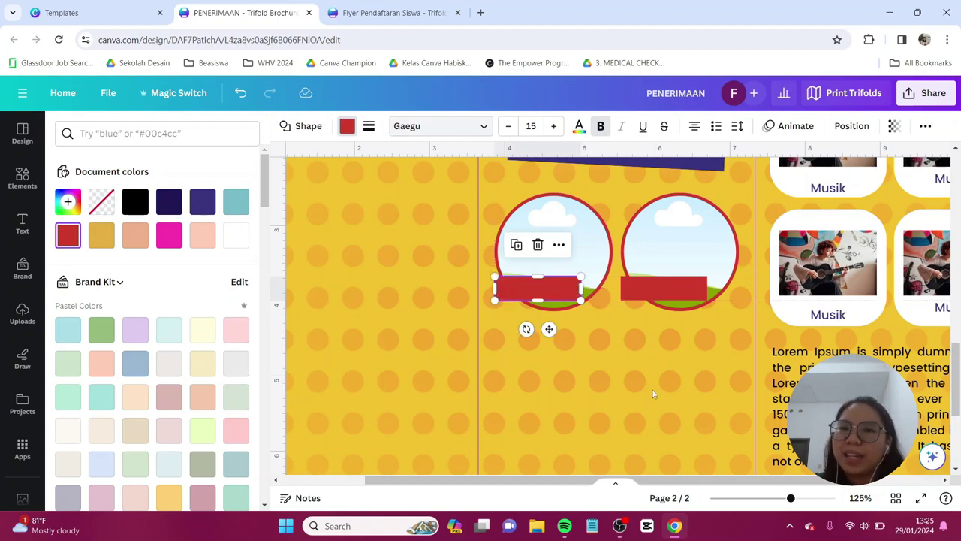
pyautogui.click(828, 314)
# - Copy the Musik label onto the left bar as white text reading 'Lab Komputer'
pyautogui.hotkey('ctrl', 'd')
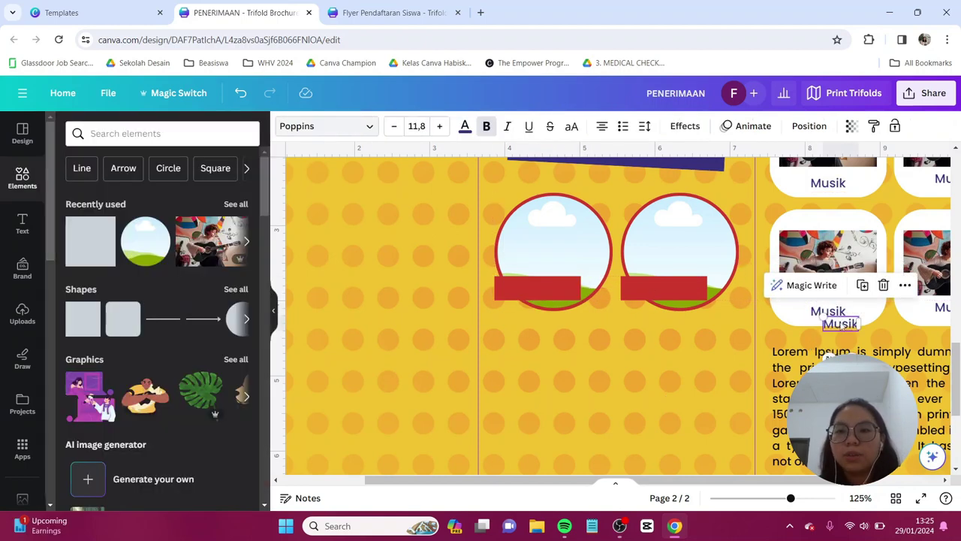
pyautogui.moveTo(841, 323); pyautogui.dragTo(536, 290)
pyautogui.doubleClick(536, 291)
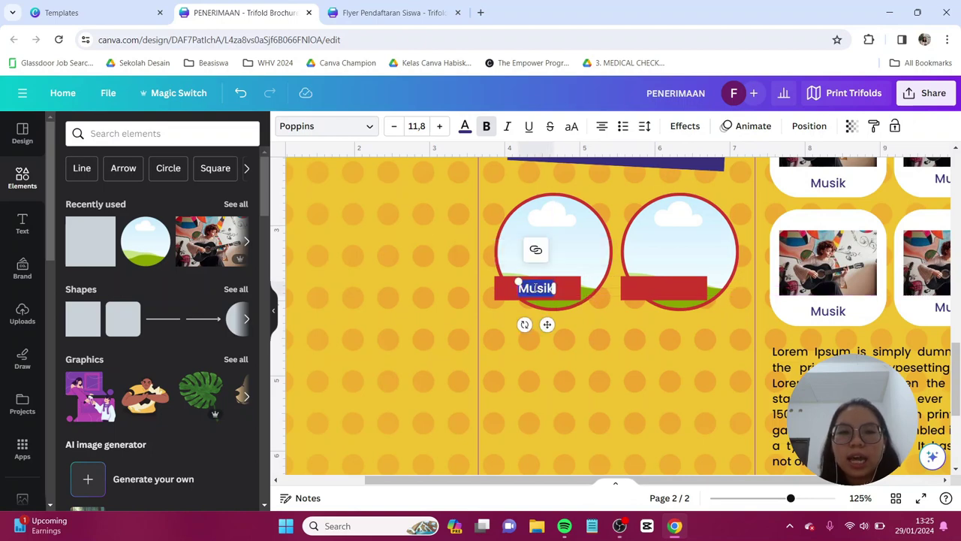
pyautogui.click(465, 126)
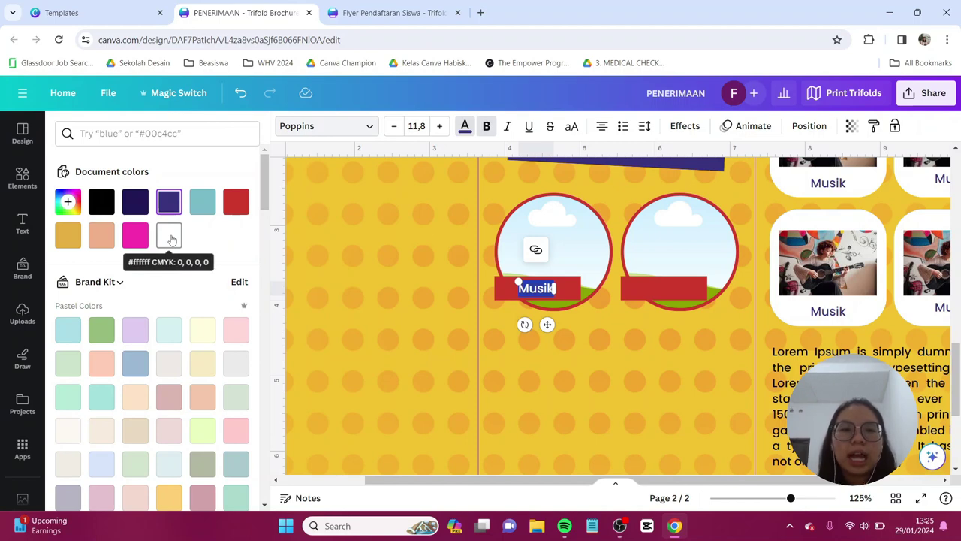
pyautogui.click(171, 239)
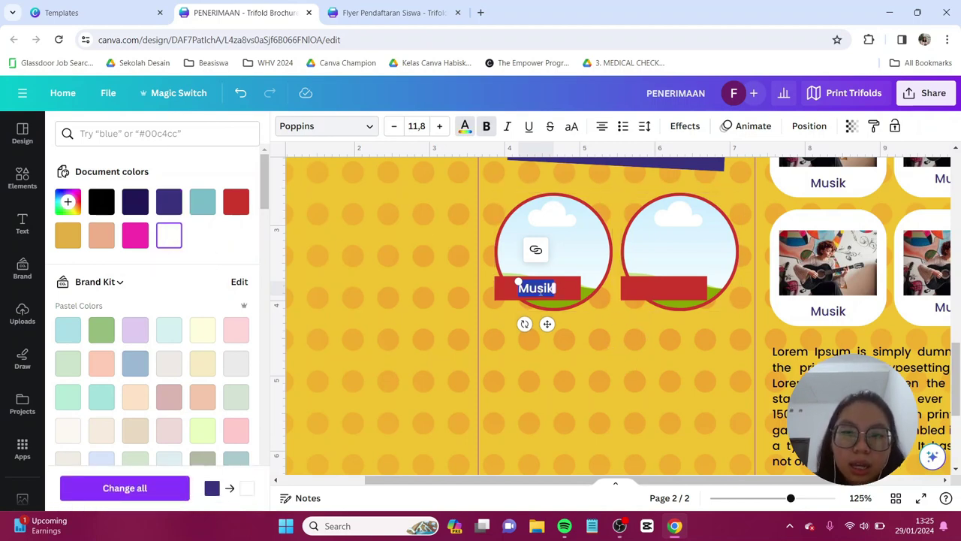
pyautogui.press('capslock')
pyautogui.write('L')
pyautogui.press('capslock')
pyautogui.write('ab K')
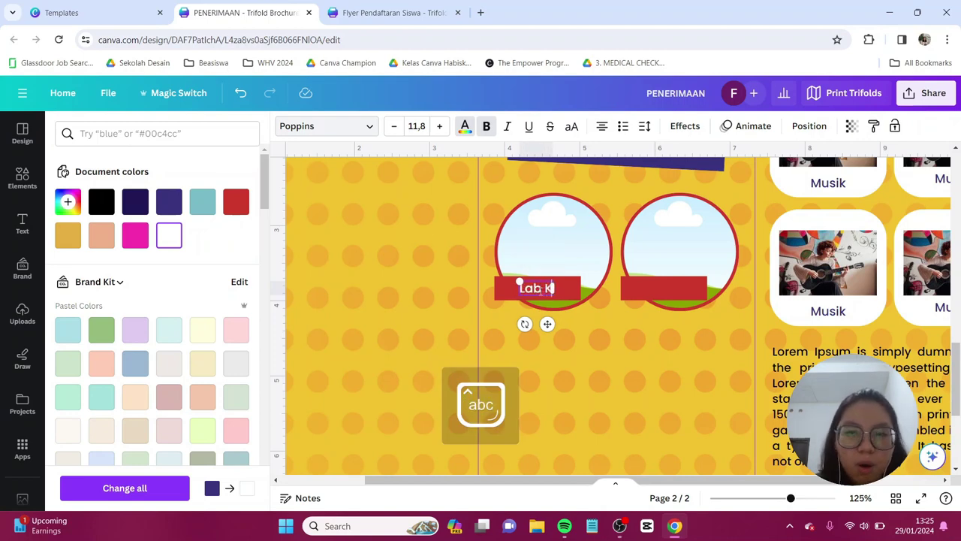
pyautogui.write('omputer')
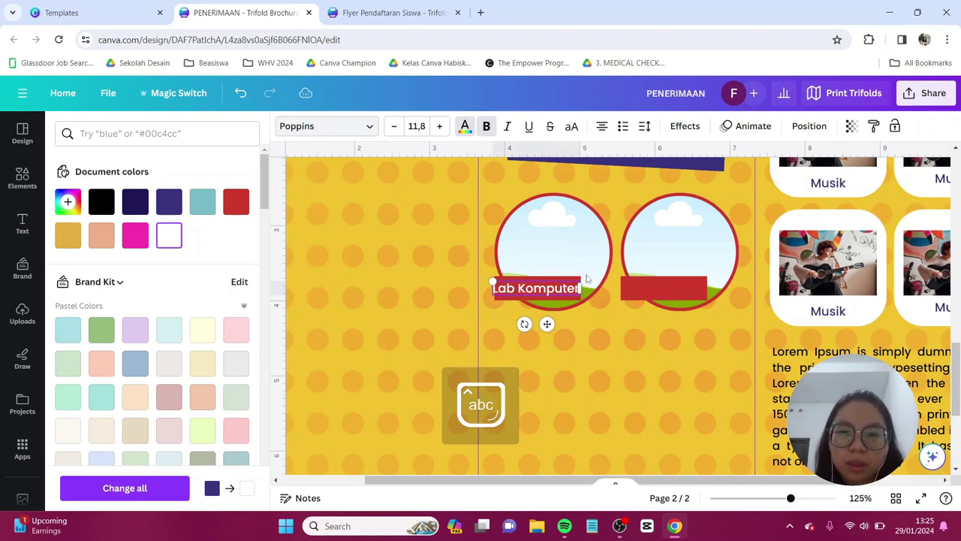
# - Copy the label to the right bar, then add a second circle pair labelled Lapangan OR and Perpustakaan
pyautogui.hotkey('ctrl', 'd')
pyautogui.moveTo(546, 299); pyautogui.dragTo(653, 286)
pyautogui.press('capslock')
pyautogui.hotkey('ctrl', 'd')
pyautogui.scroll(-1, 614, 280)
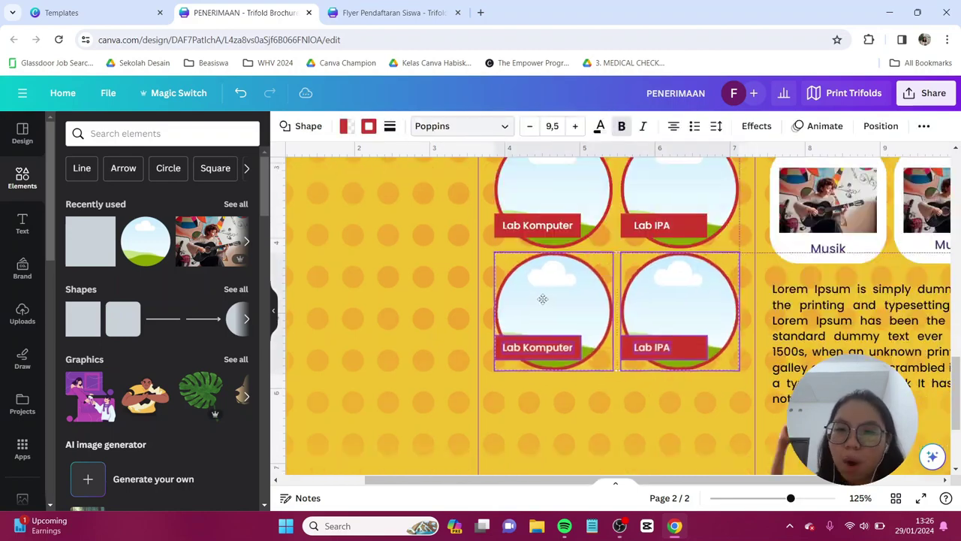
pyautogui.doubleClick(538, 350)
pyautogui.write('Lapangan OR')
pyautogui.doubleClick(653, 350)
pyautogui.press('BackSpace')
pyautogui.write('Perpustakaan')
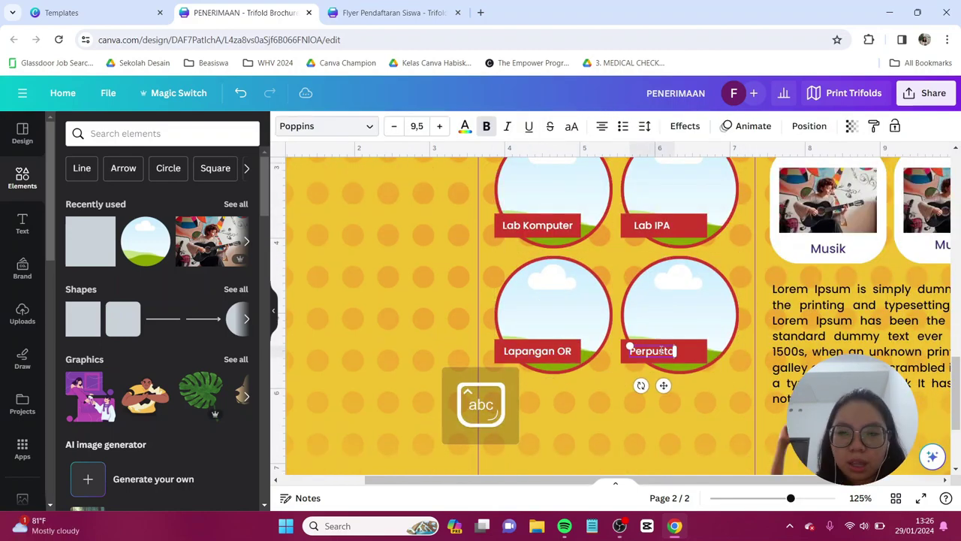
# - Add a third circle pair labelled Auditorium and Kantin Sekolah
pyautogui.press('Escape')
pyautogui.hotkey('ctrl', 'd')
pyautogui.scroll(-2, 594, 376)
pyautogui.doubleClick(538, 350)
pyautogui.write('Auditorium')
pyautogui.doubleClick(663, 351)
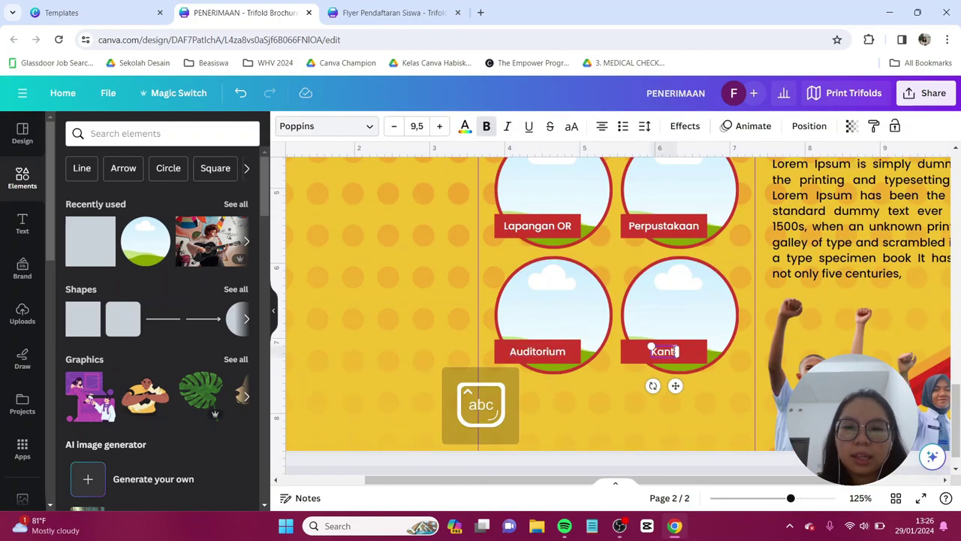
pyautogui.write('Kantin Sekolah')
pyautogui.scroll(-3, 914, 292)
pyautogui.scroll(1, 914, 291)
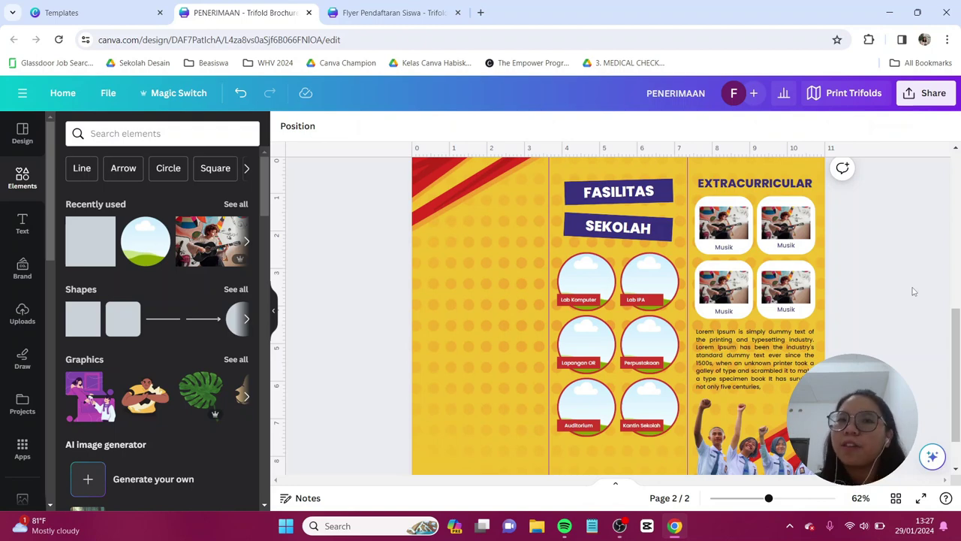
pyautogui.click(21, 313)
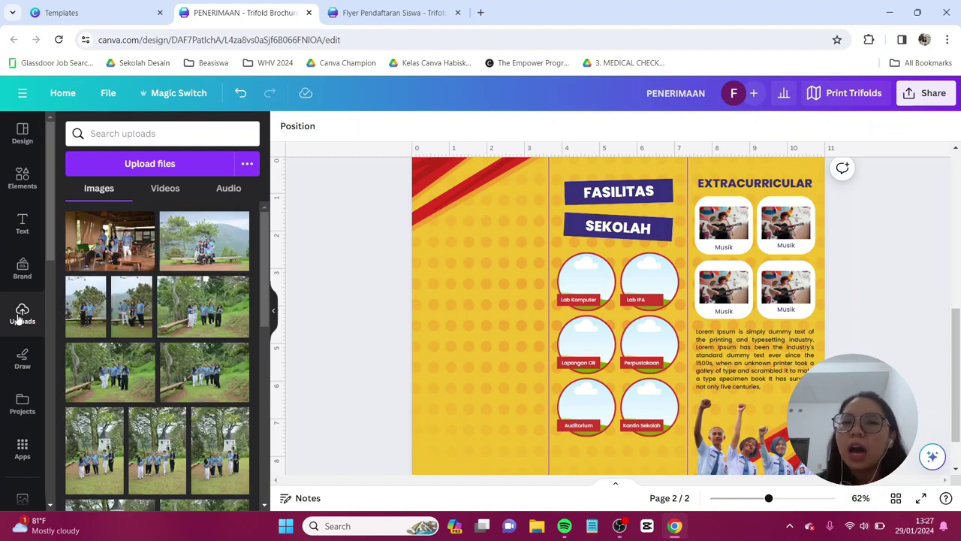